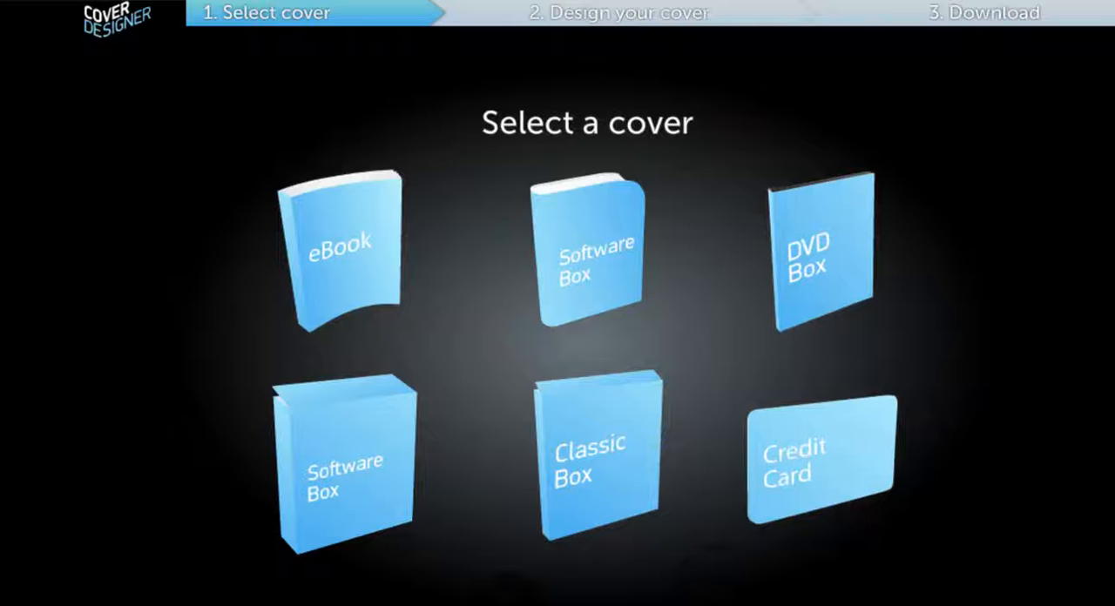
# Step: Choose the eBook template as the cover type
pyautogui.click(375, 263)
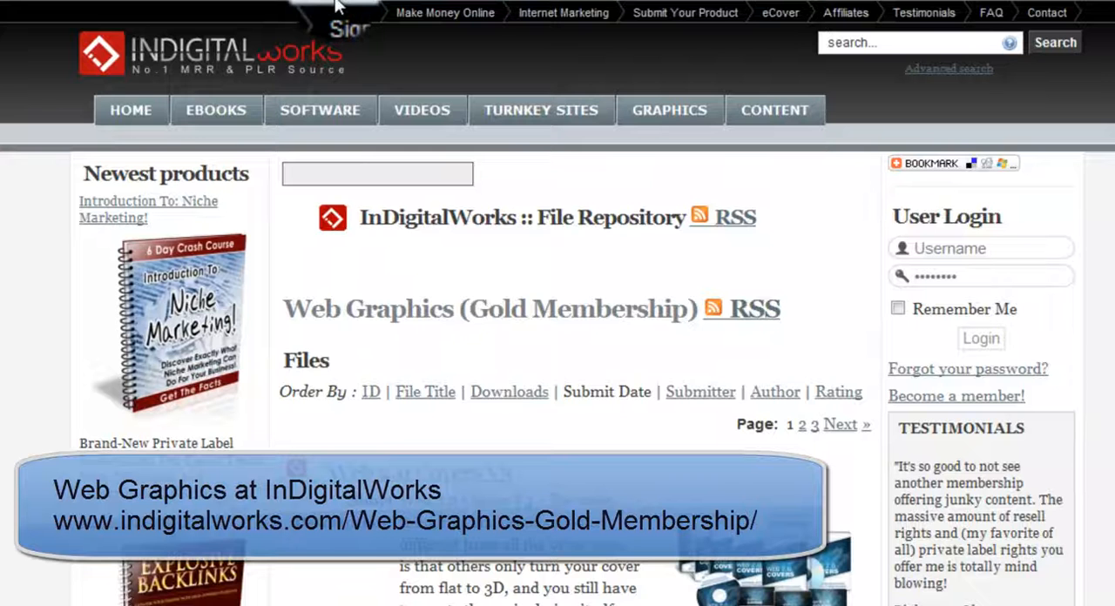
# Step: Look through the Web Graphics (Gold Membership) file listing on the InDigitalWorks website
pyautogui.scroll(-2, 407, 406)
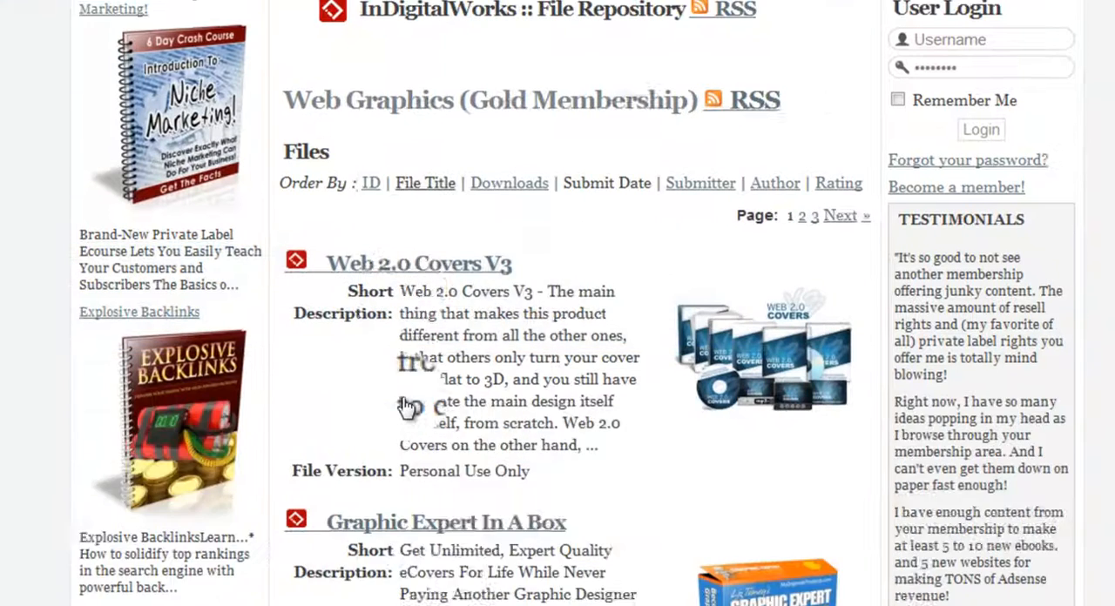
pyautogui.scroll(-2, 407, 406)
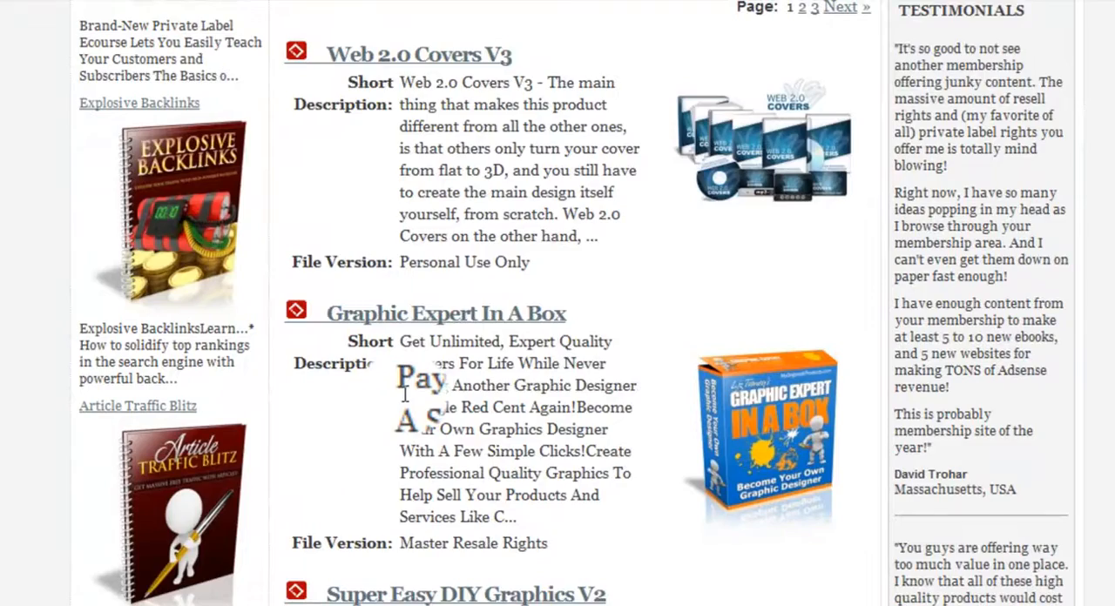
pyautogui.scroll(-6, 404, 394)
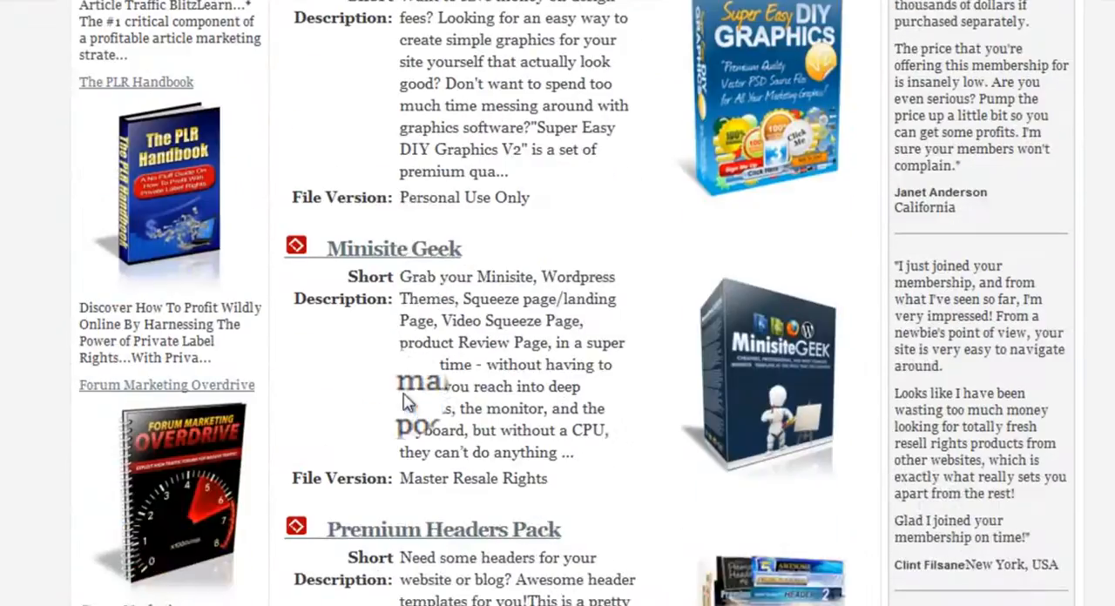
pyautogui.scroll(10, 404, 394)
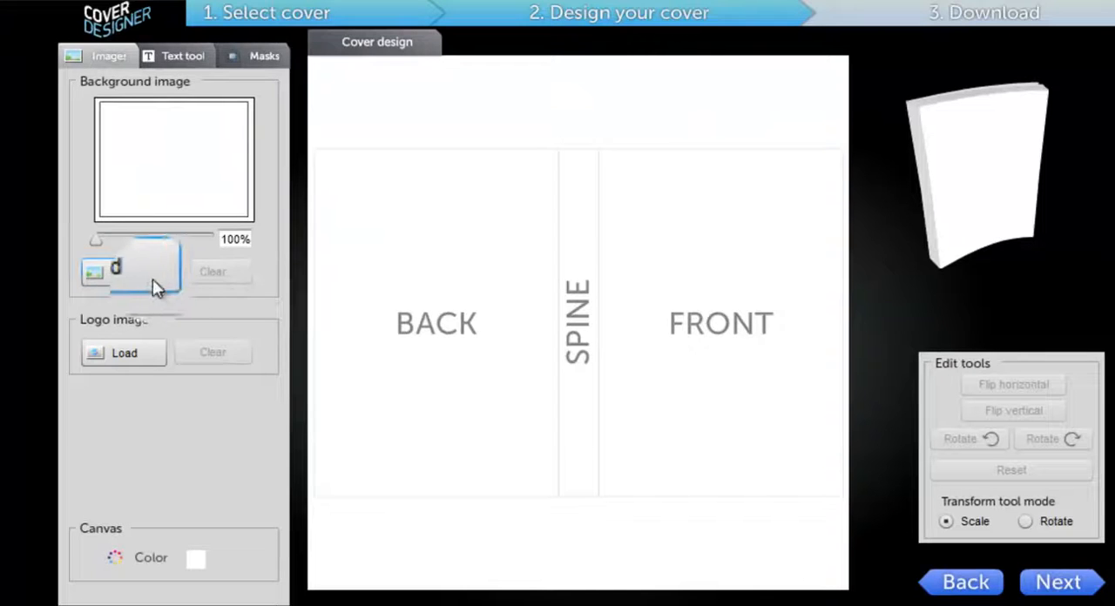
# Step: Load the abstract-wallpaper image as the cover's background
pyautogui.click(125, 275)
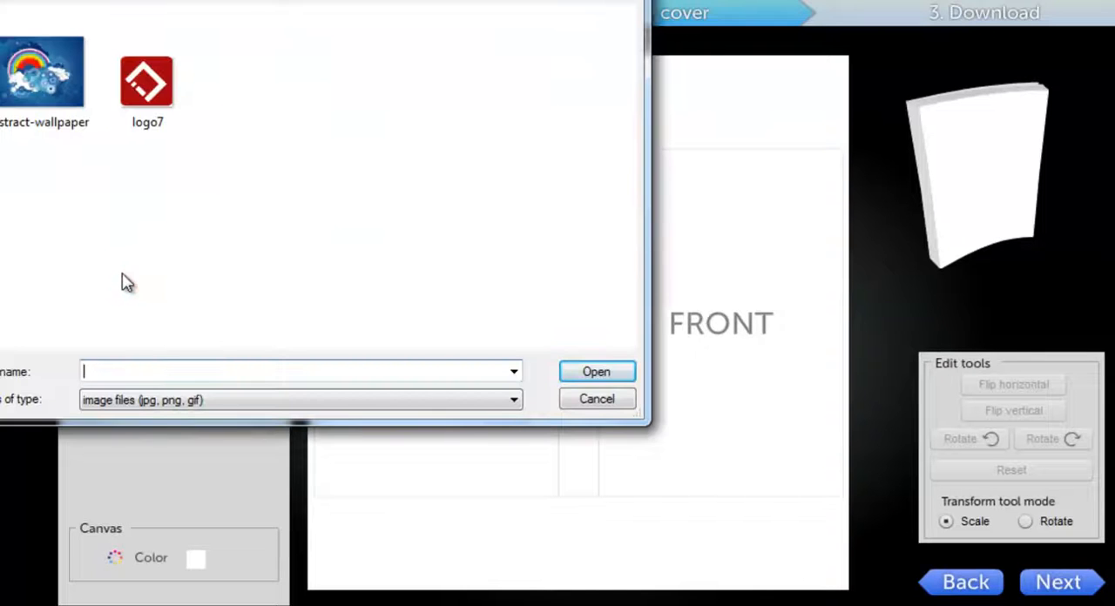
pyautogui.click(27, 118)
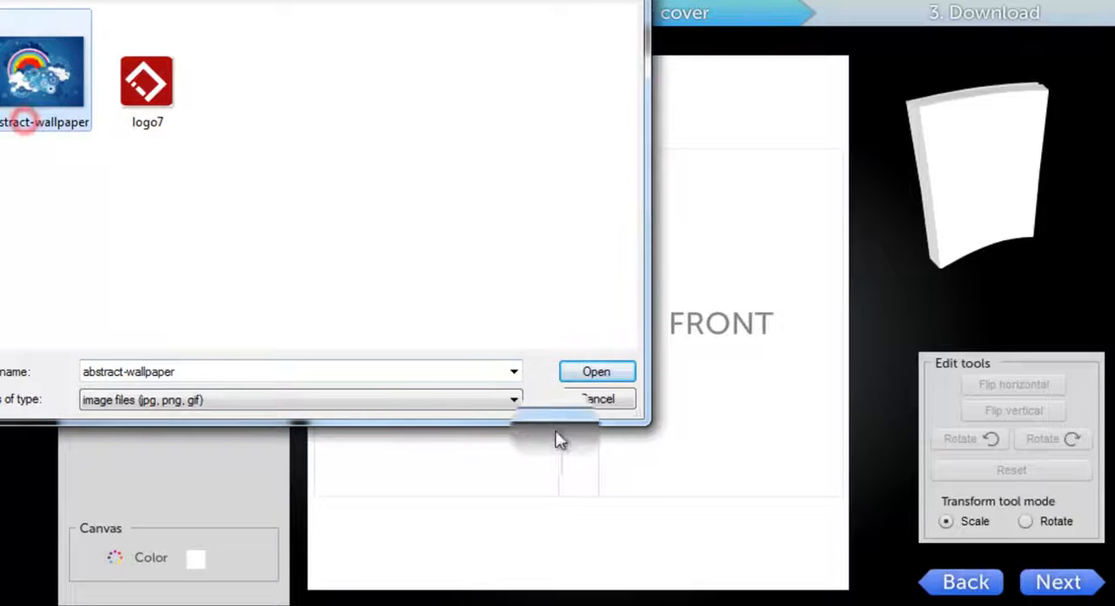
pyautogui.click(618, 377)
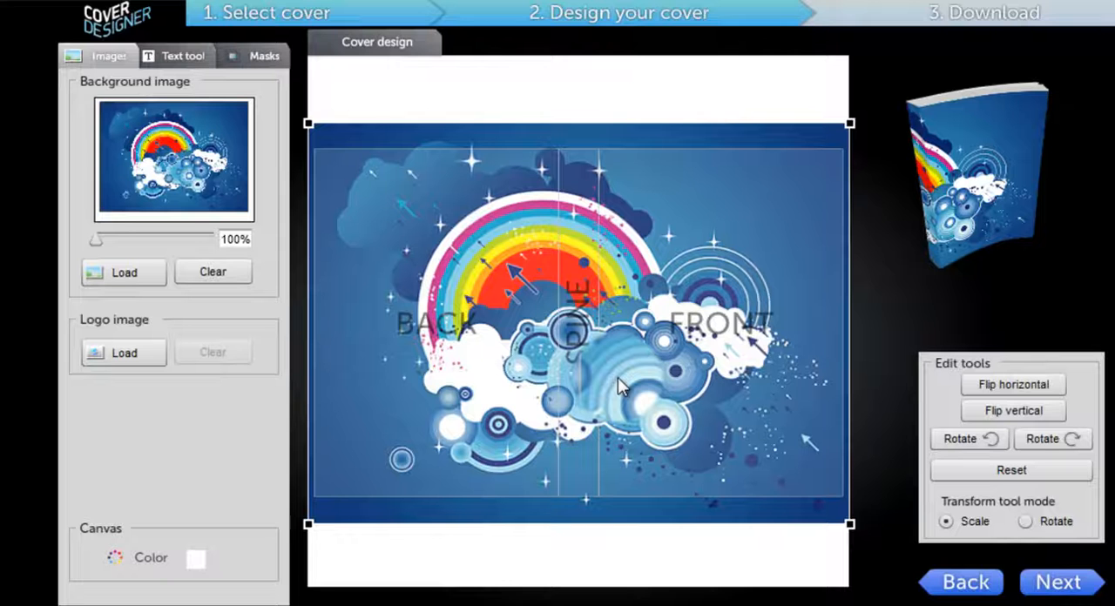
# Step: Try repositioning the background image on the canvas and adjusting its zoom
pyautogui.moveTo(590, 304); pyautogui.dragTo(560, 324)
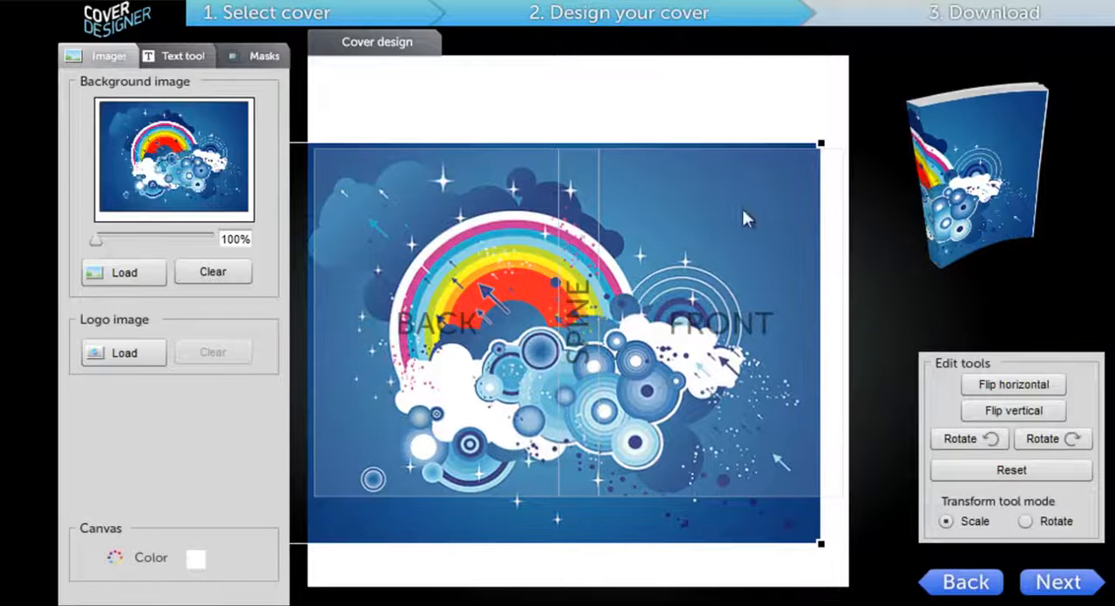
pyautogui.moveTo(620, 328)
pyautogui.mouseDown()
pyautogui.moveTo(610, 332)
pyautogui.moveTo(685, 364)
pyautogui.moveTo(688, 329)
pyautogui.mouseUp()
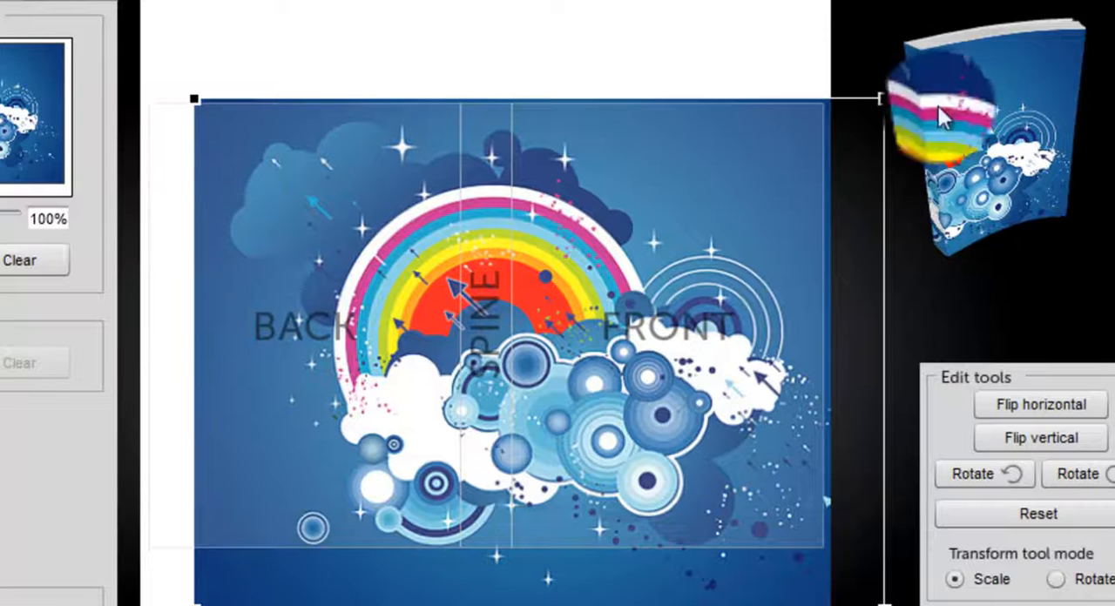
pyautogui.moveTo(968, 174); pyautogui.dragTo(941, 151)
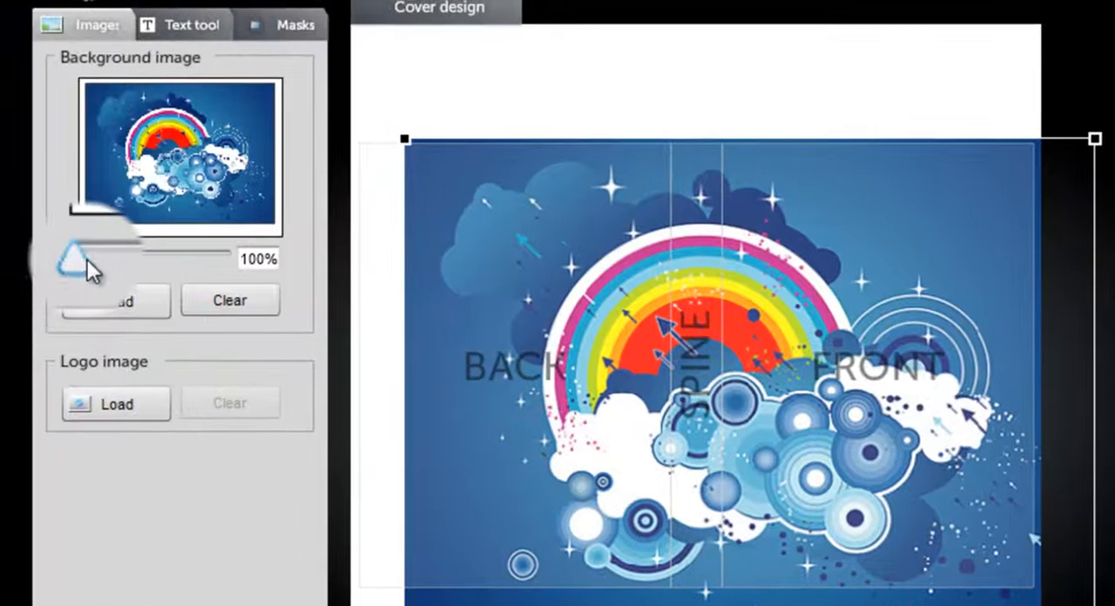
pyautogui.moveTo(85, 258); pyautogui.dragTo(56, 265)
pyautogui.click(103, 264)
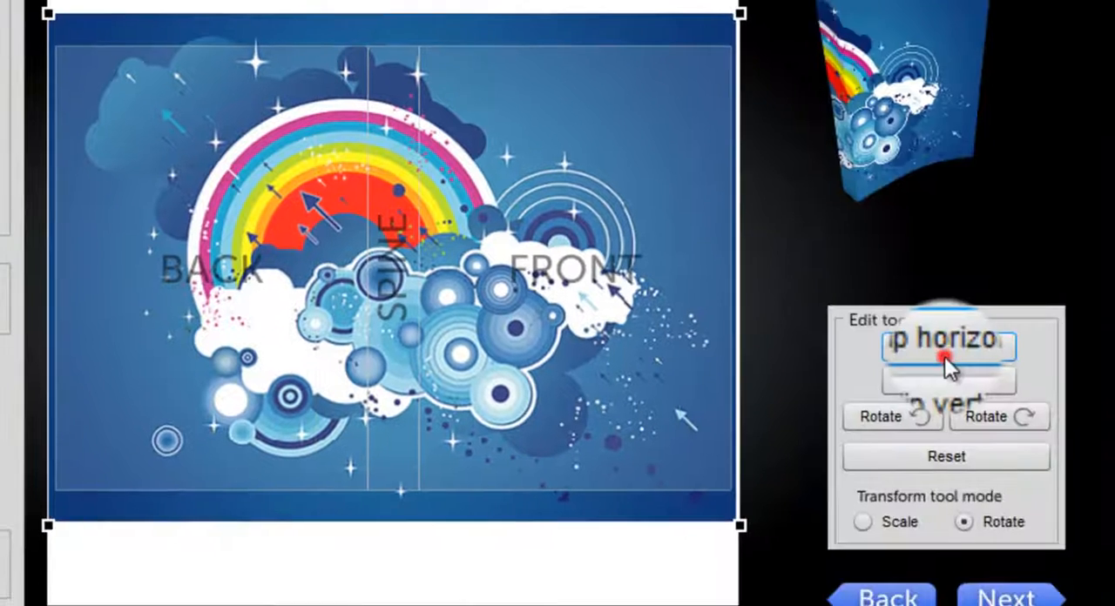
# Step: Try flipping the background image both ways and rotating it counterclockwise, and reset its transformations
pyautogui.click(939, 352)
pyautogui.click(939, 380)
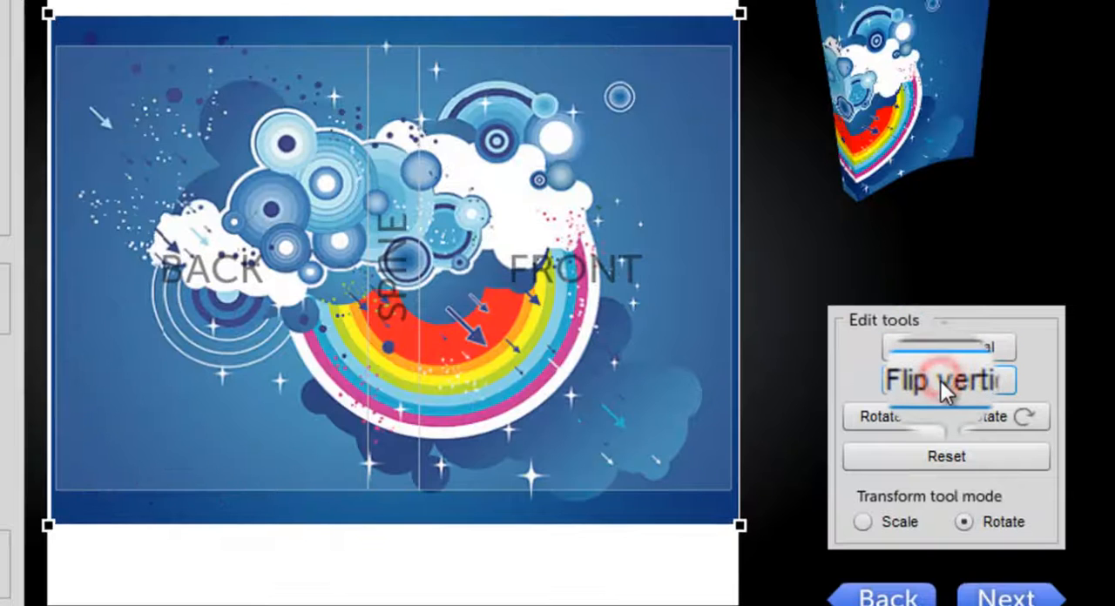
pyautogui.click(889, 418)
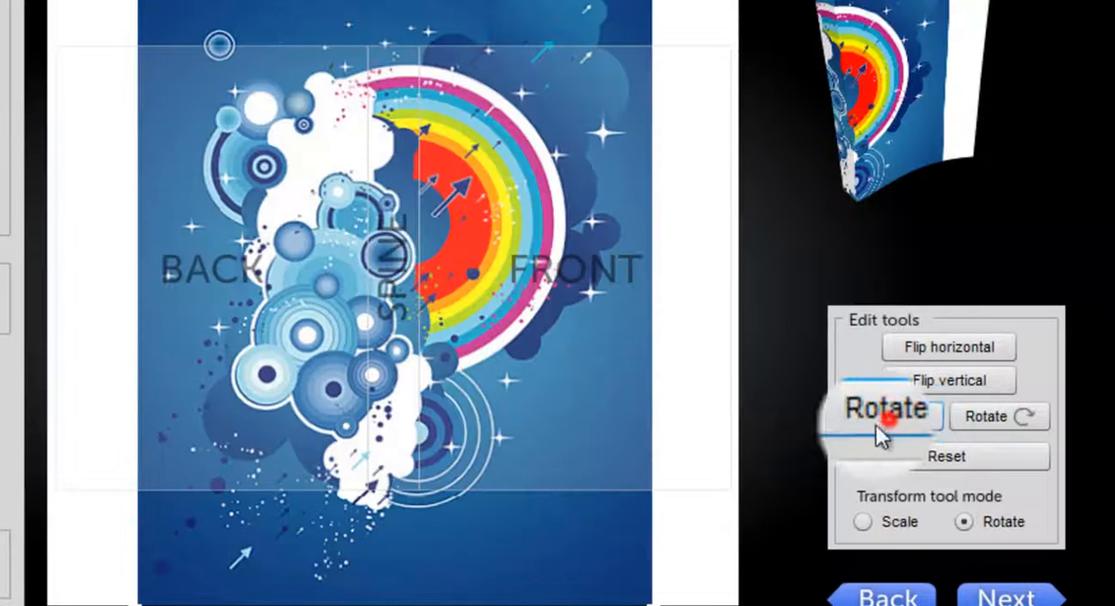
pyautogui.click(888, 419)
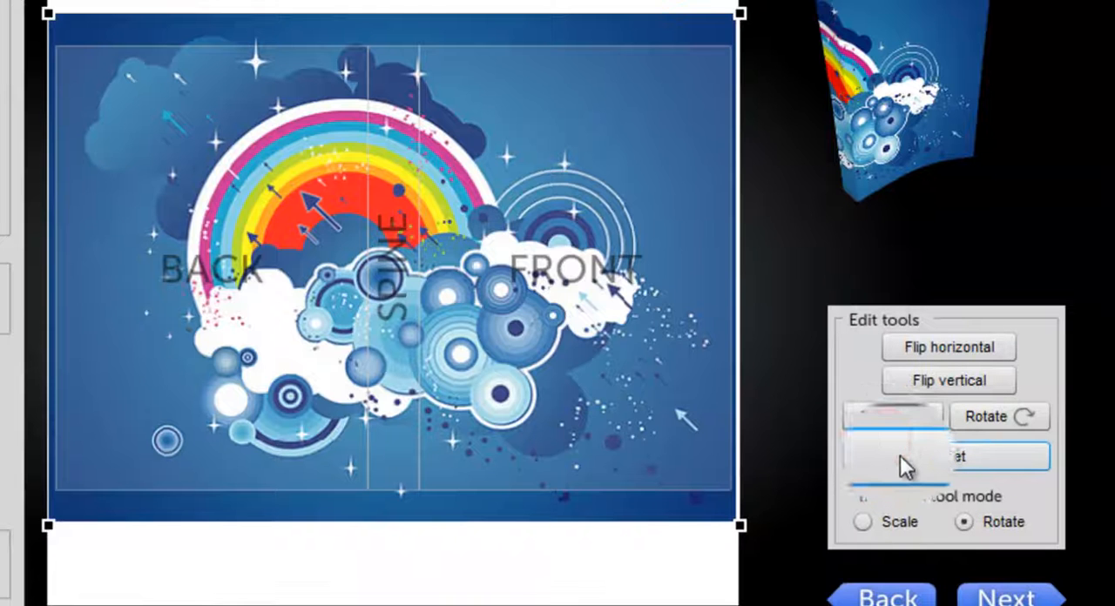
pyautogui.click(900, 454)
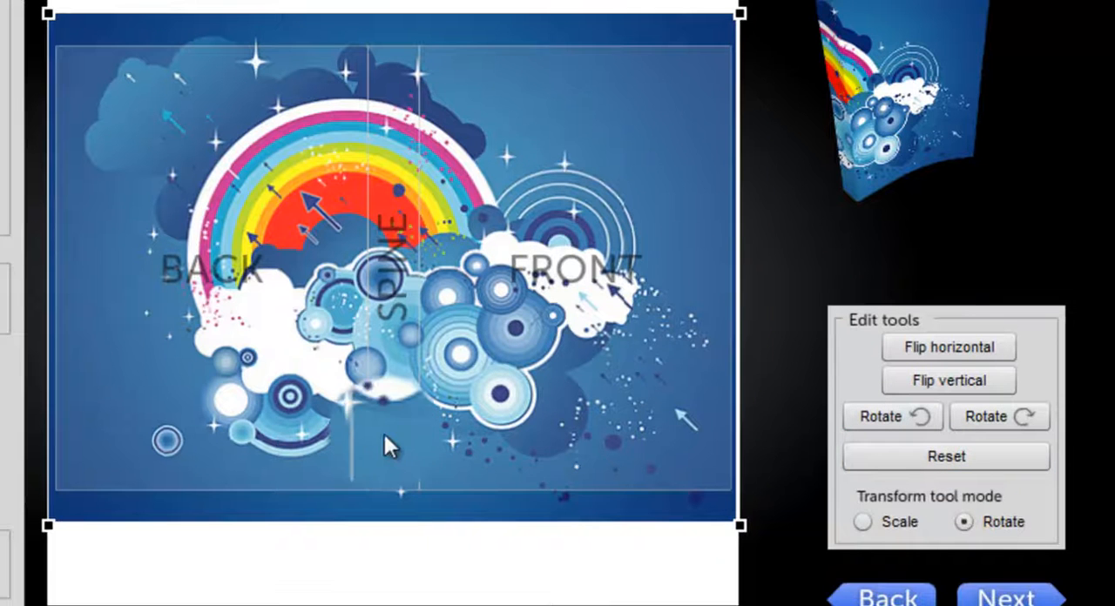
# Step: Try the Scale and Rotate transform modes on the background image, shift it towards the front cover, and reset it
pyautogui.click(888, 520)
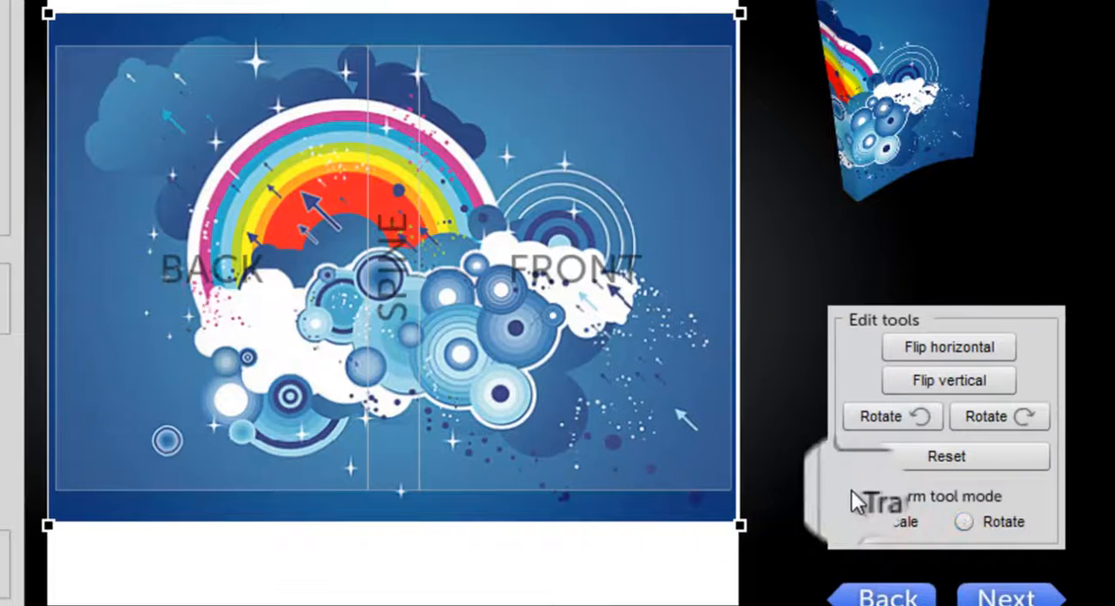
pyautogui.click(965, 522)
pyautogui.click(864, 521)
pyautogui.moveTo(740, 13)
pyautogui.mouseDown()
pyautogui.moveTo(724, 96)
pyautogui.moveTo(742, 113)
pyautogui.mouseUp()
pyautogui.click(991, 529)
pyautogui.moveTo(699, 43); pyautogui.dragTo(734, 304)
pyautogui.moveTo(433, 200); pyautogui.dragTo(556, 221)
pyautogui.moveTo(571, 211)
pyautogui.mouseDown()
pyautogui.moveTo(549, 215)
pyautogui.moveTo(579, 221)
pyautogui.mouseUp()
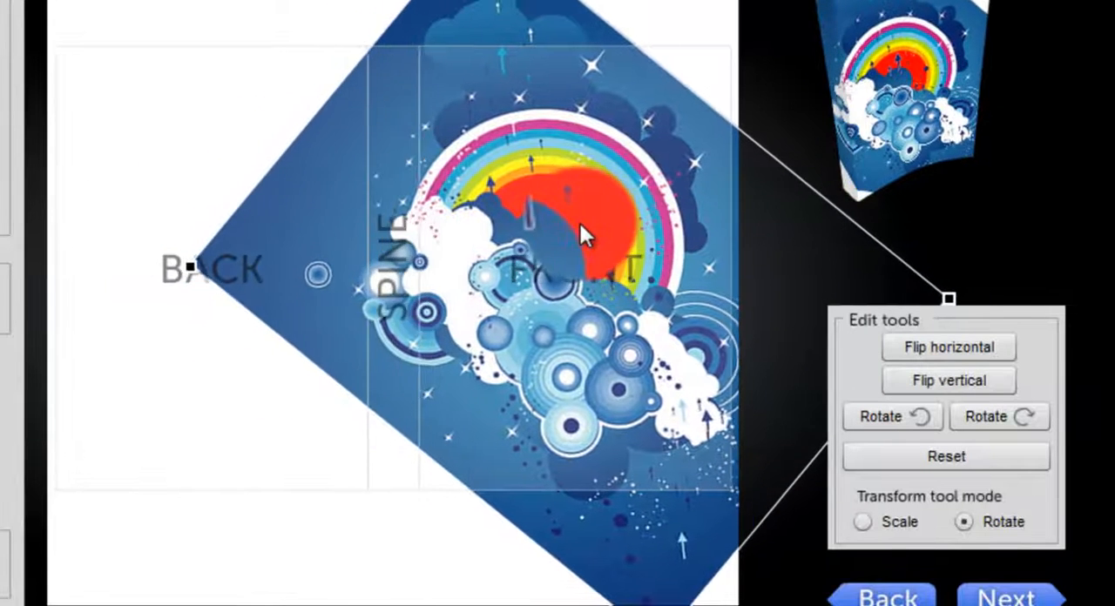
pyautogui.click(918, 463)
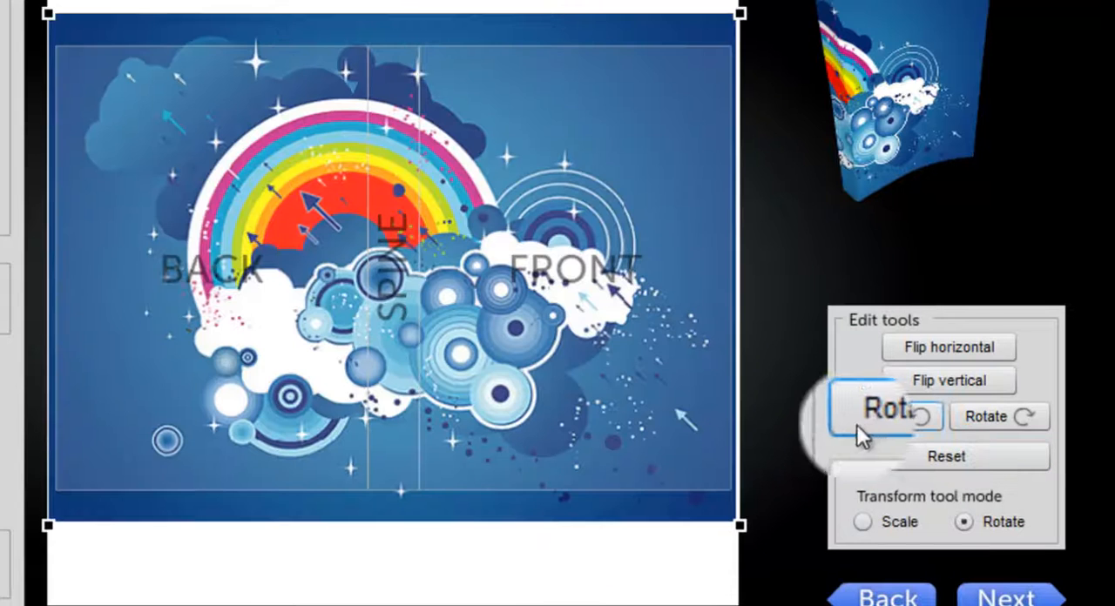
# Step: Shift the background image slightly right and down on the canvas, and preview the 3D cover before returning to the design
pyautogui.moveTo(182, 212); pyautogui.dragTo(218, 225)
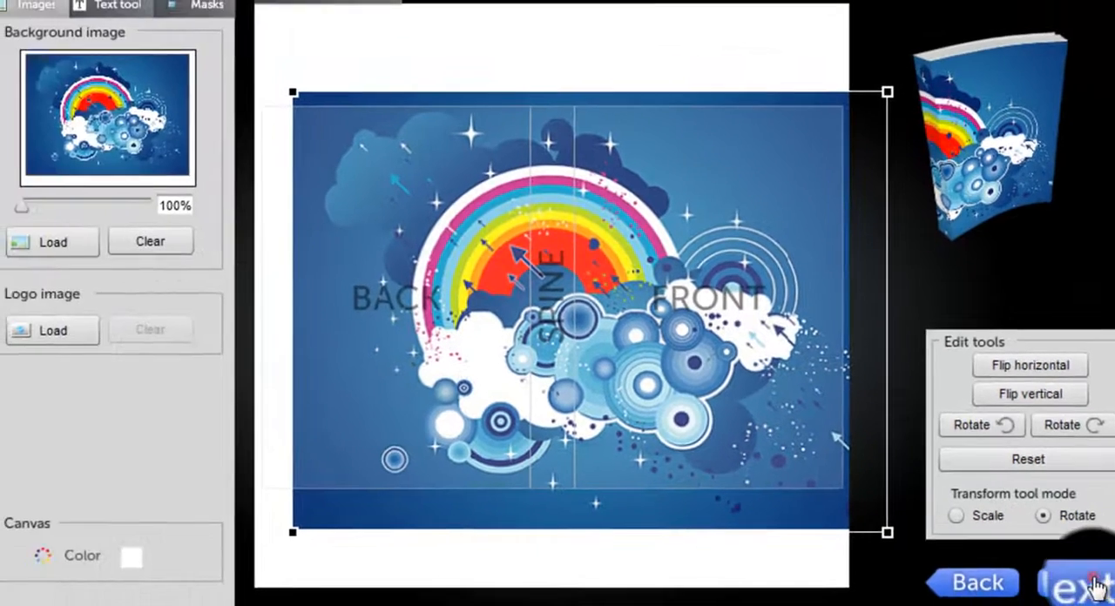
pyautogui.click(1093, 583)
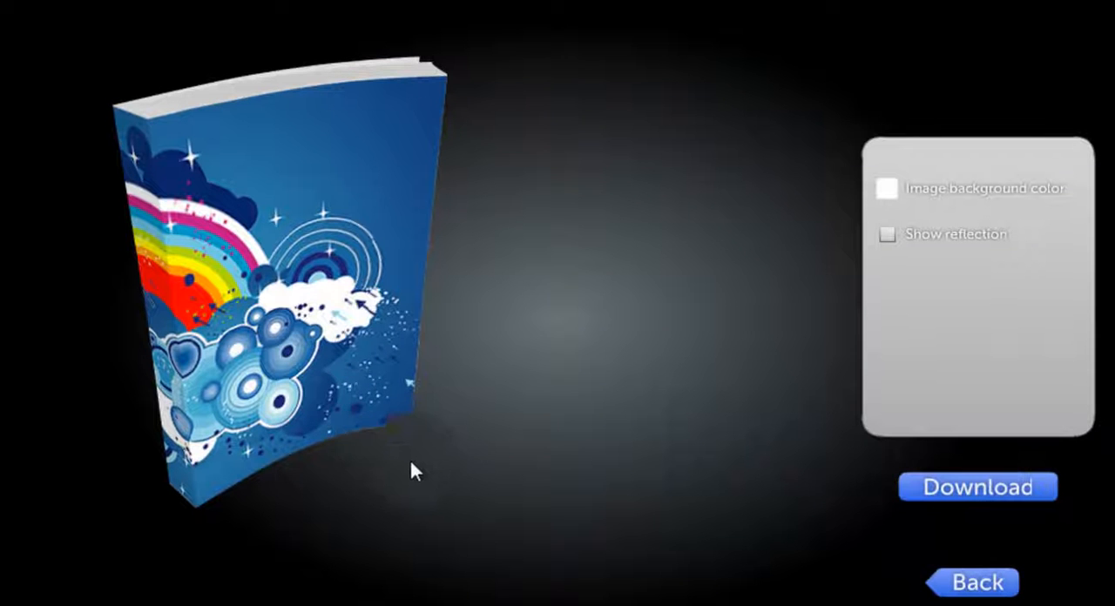
pyautogui.click(987, 597)
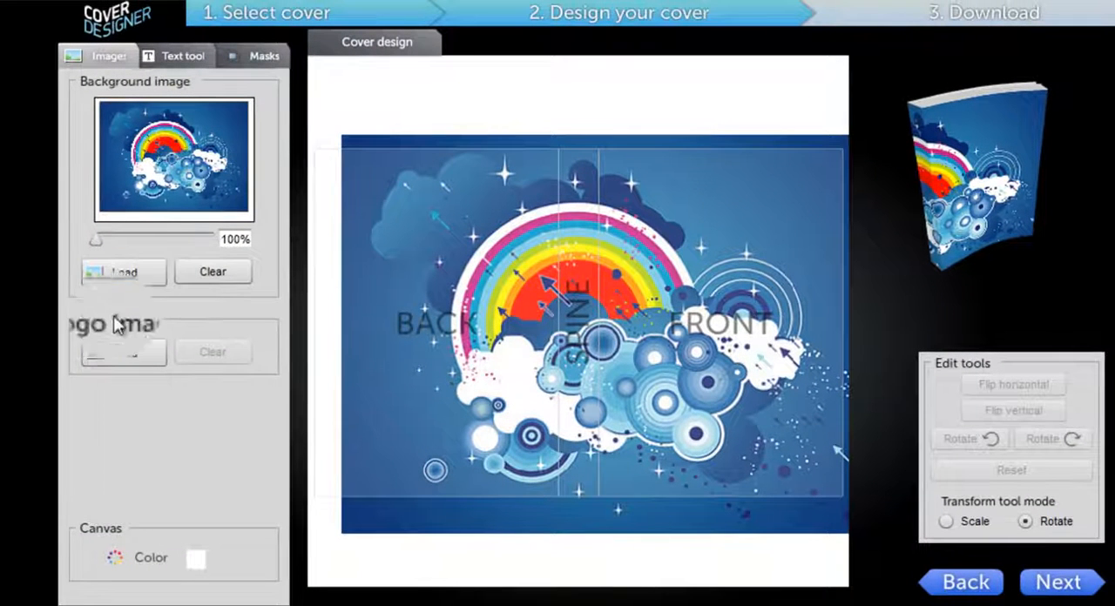
# Step: Load logo7 as the logo image and place it in the lower-right corner of the front cover
pyautogui.click(118, 352)
pyautogui.click(155, 84)
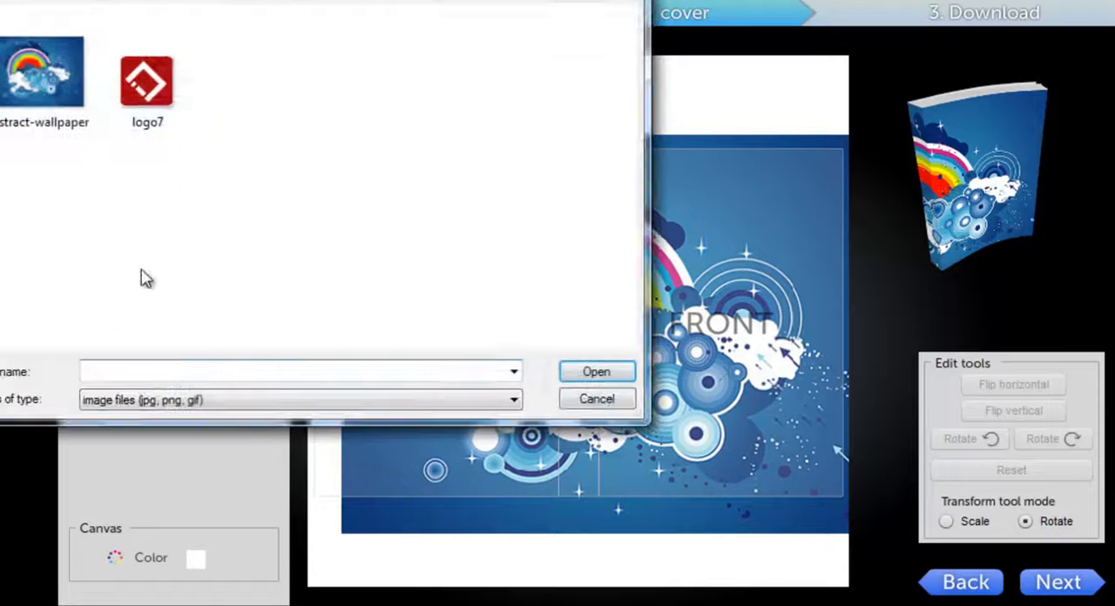
pyautogui.click(596, 372)
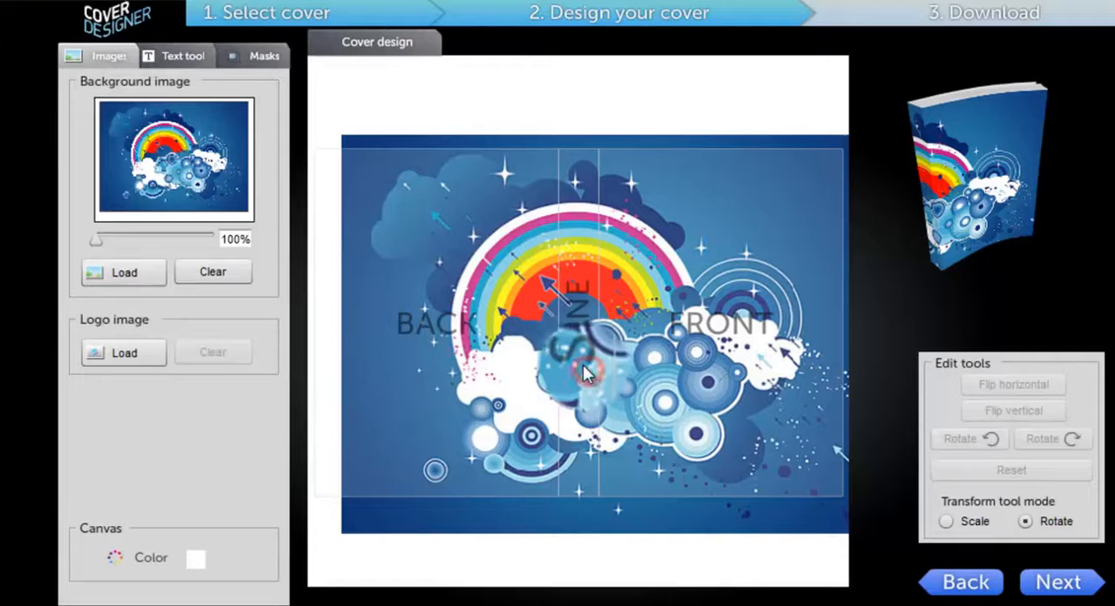
pyautogui.moveTo(582, 366); pyautogui.dragTo(806, 453)
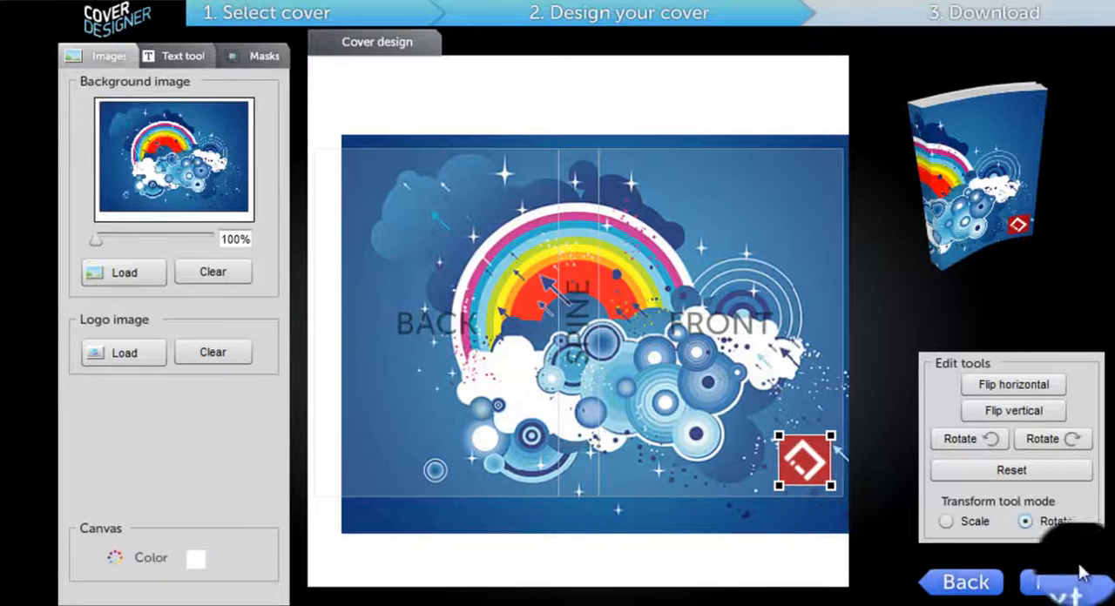
pyautogui.moveTo(838, 444); pyautogui.dragTo(843, 438)
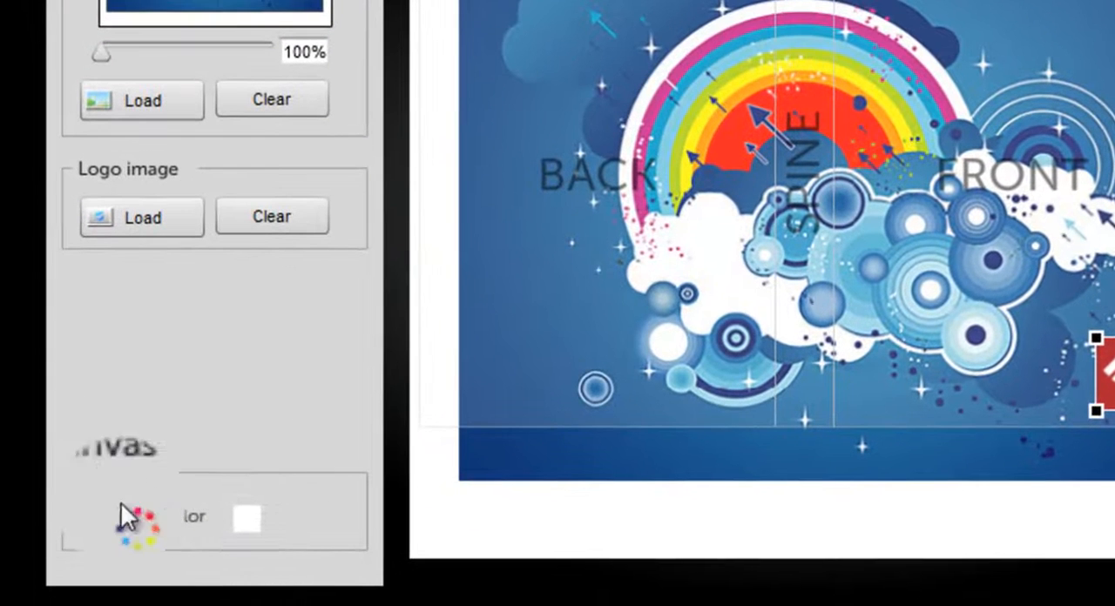
# Step: Try a bright green canvas color, moving the background image down and back up to check it on the cover
pyautogui.click(247, 520)
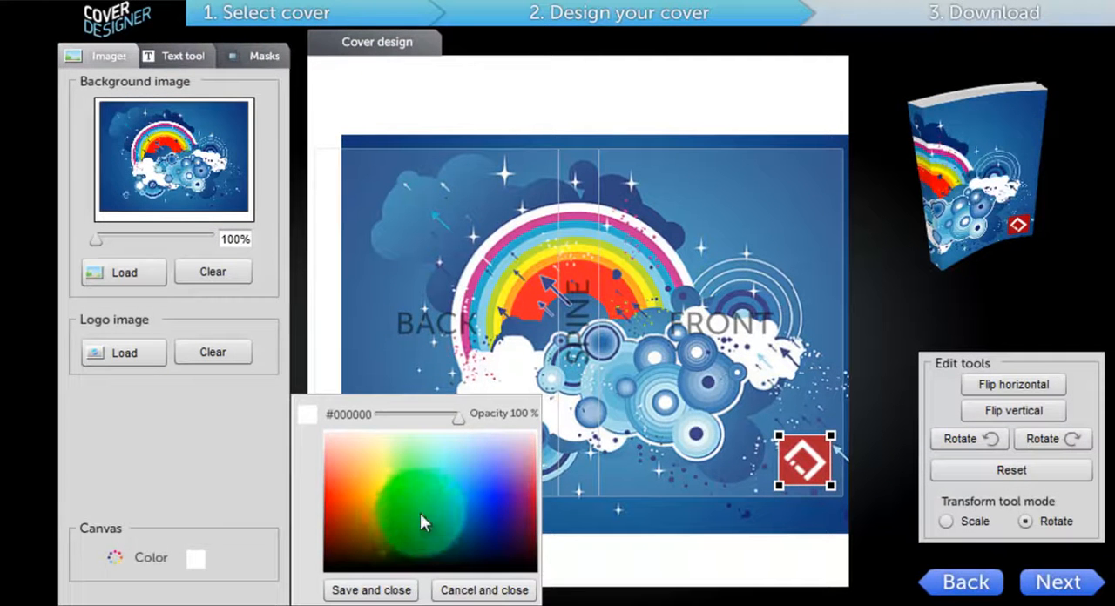
pyautogui.click(408, 491)
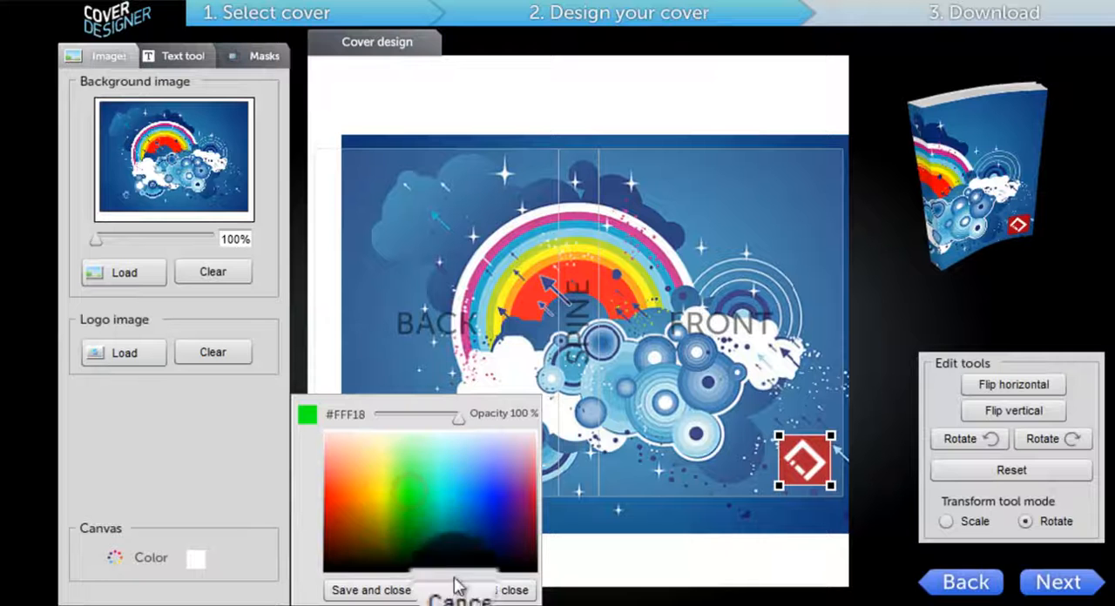
pyautogui.click(372, 600)
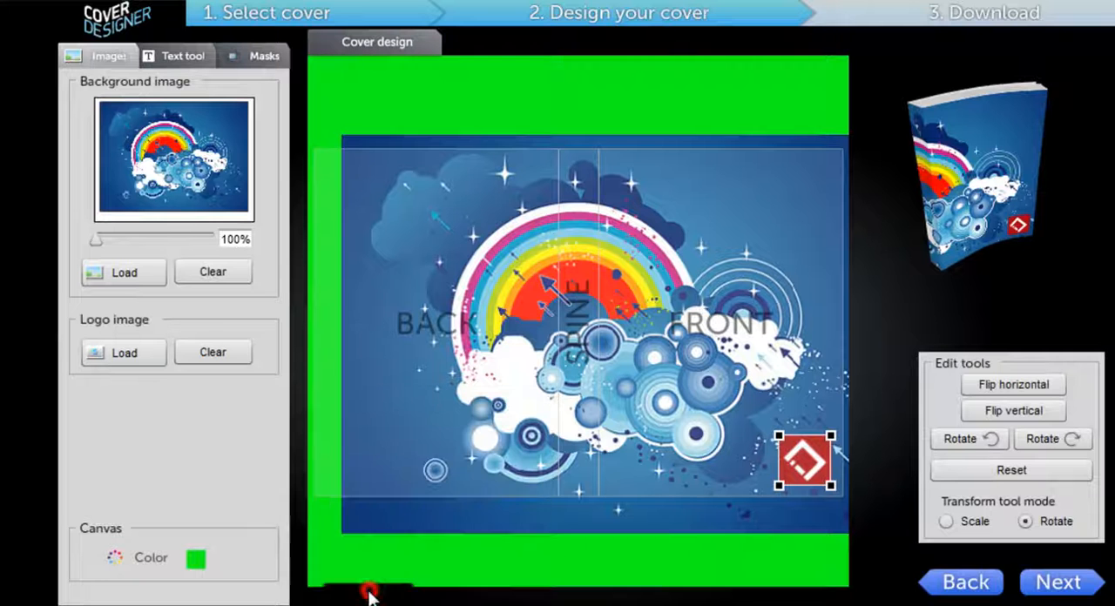
pyautogui.moveTo(701, 250); pyautogui.dragTo(696, 300)
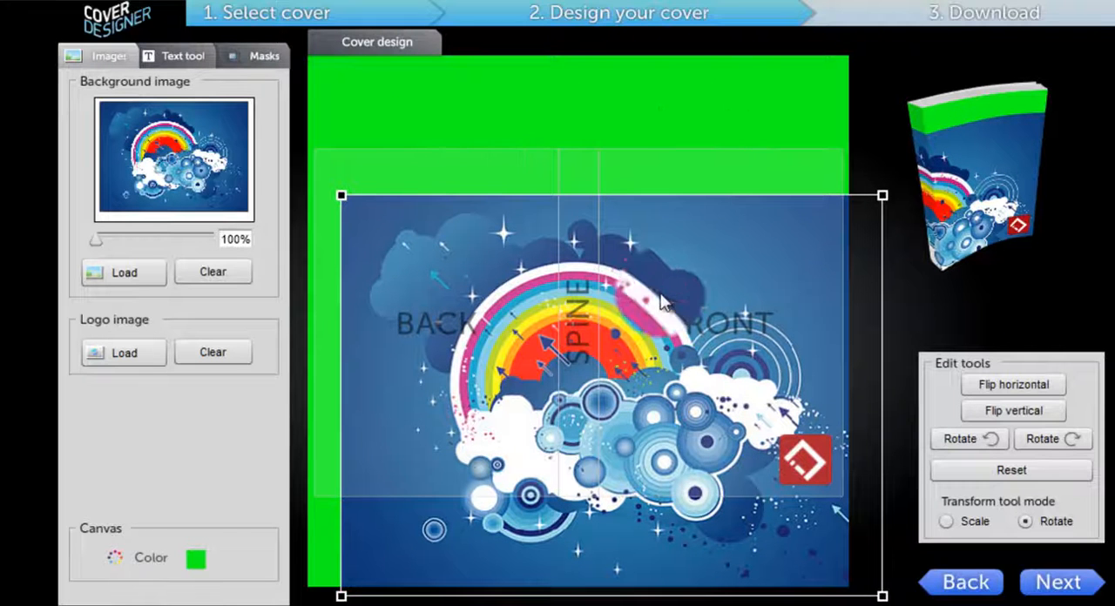
pyautogui.moveTo(662, 298); pyautogui.dragTo(664, 251)
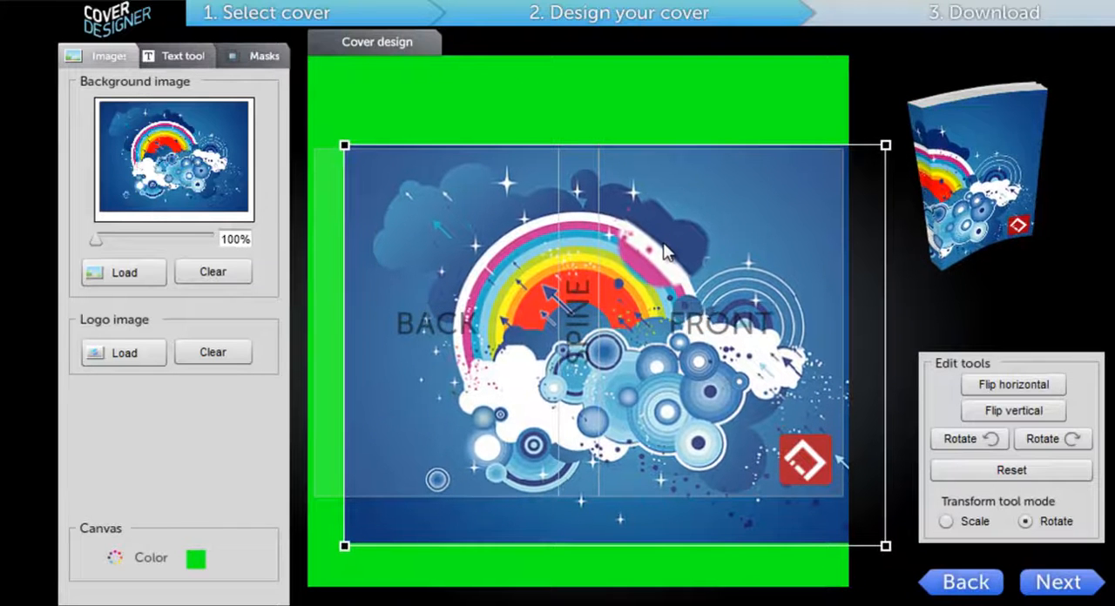
# Step: Set the canvas color to white (#FFFFFF) and save it
pyautogui.click(197, 561)
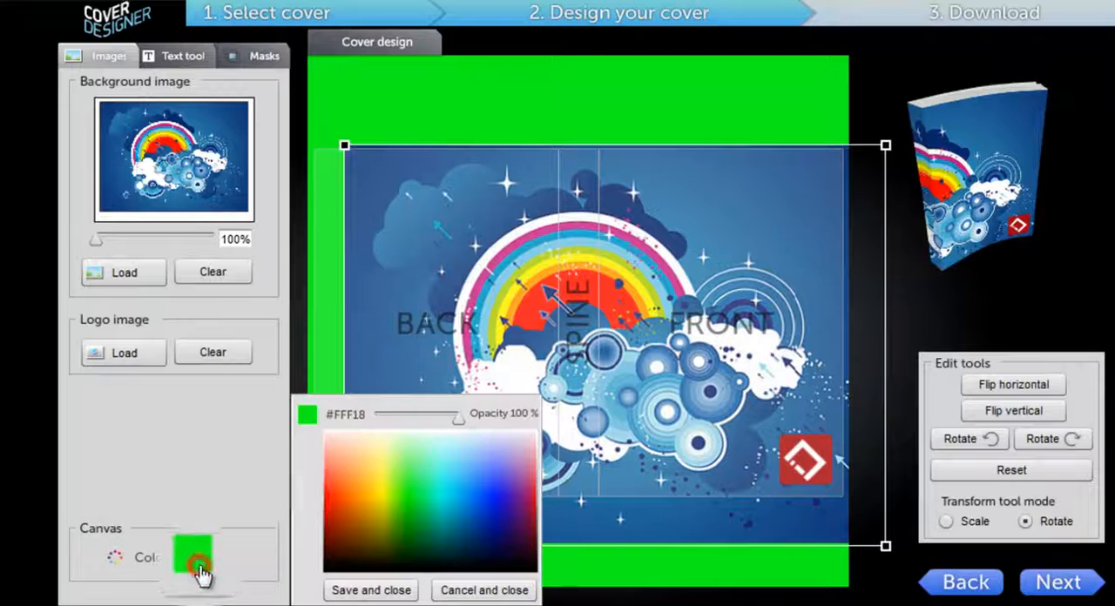
pyautogui.click(353, 439)
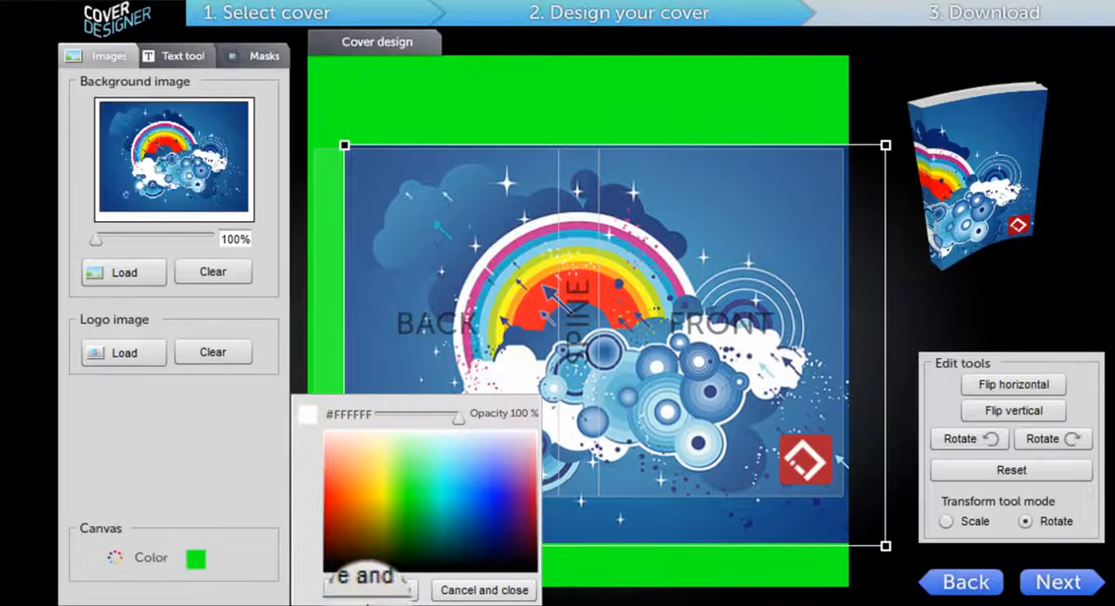
pyautogui.click(371, 590)
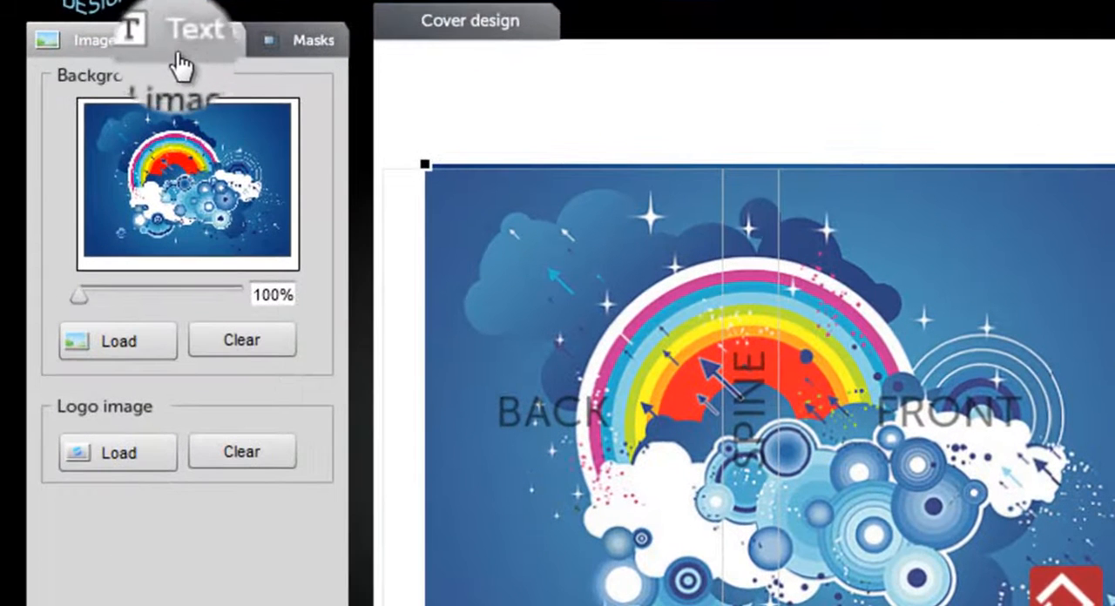
# Step: Add a new text object and place it in the upper part of the front cover
pyautogui.click(174, 39)
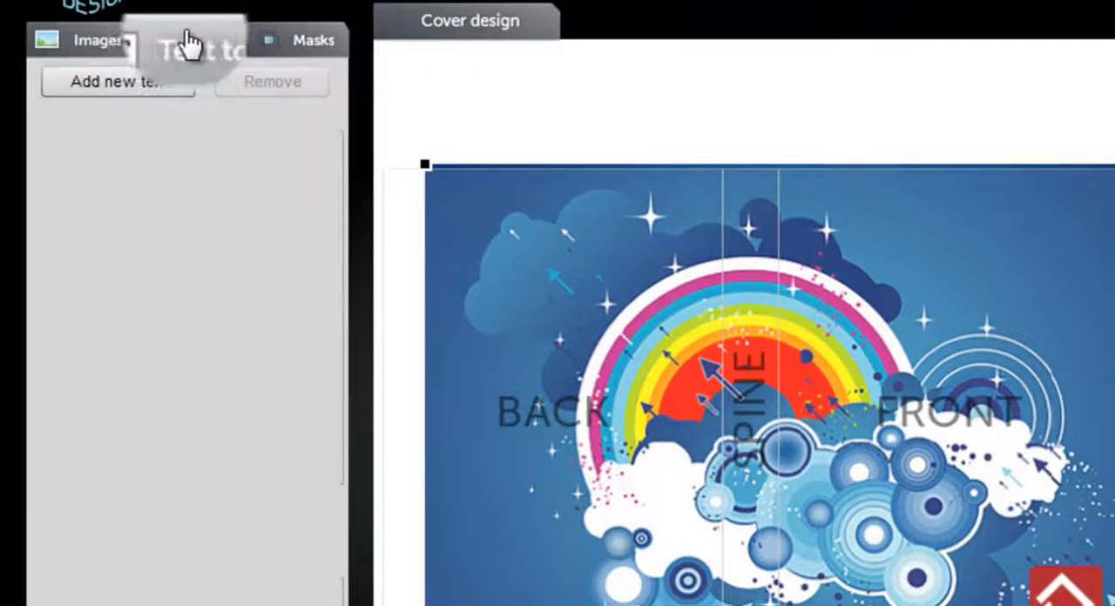
pyautogui.click(134, 82)
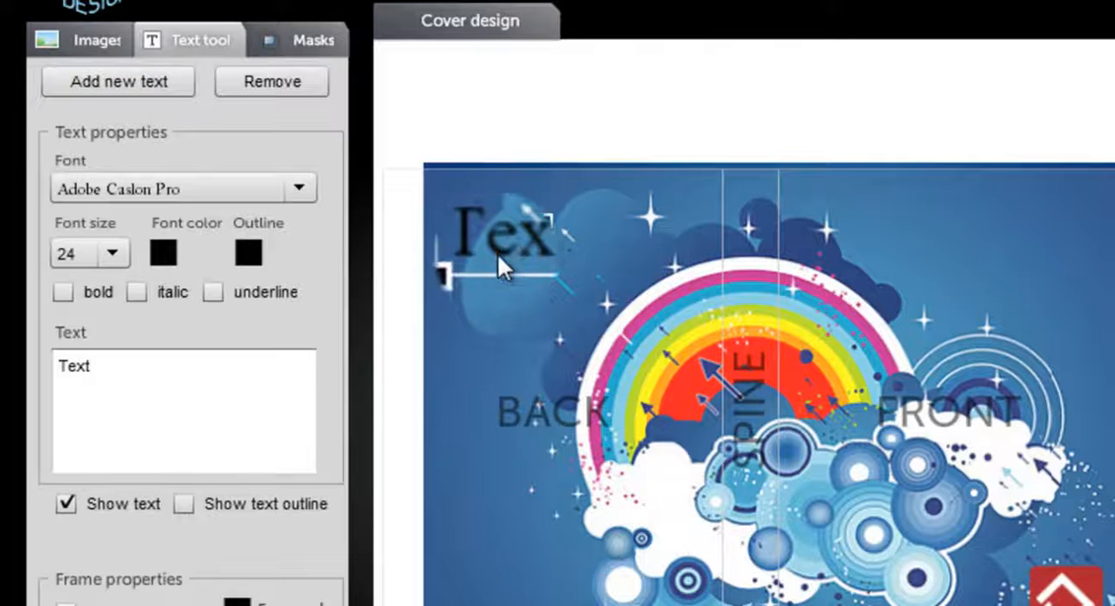
pyautogui.moveTo(518, 266); pyautogui.dragTo(882, 284)
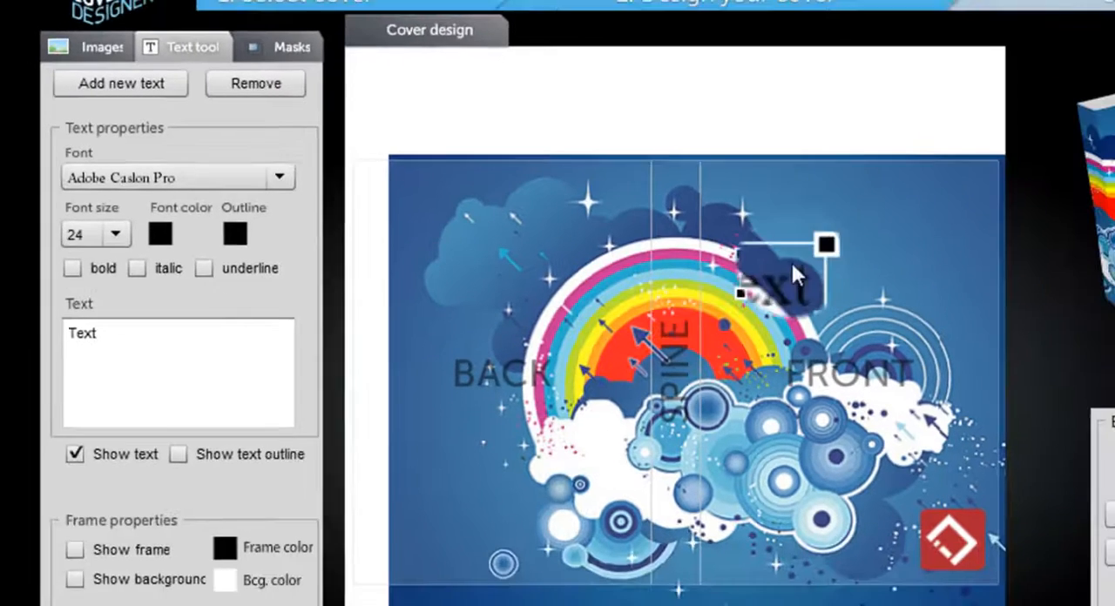
pyautogui.moveTo(790, 260); pyautogui.dragTo(911, 232)
pyautogui.moveTo(772, 207); pyautogui.dragTo(770, 205)
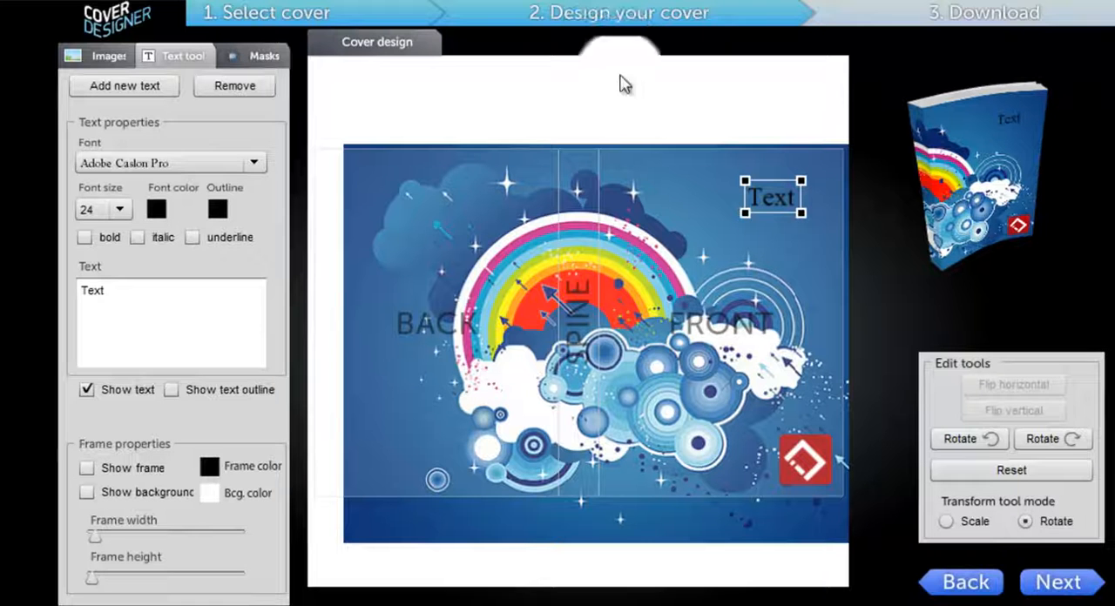
# Step: Set the text's font to Jokerman at size 85 and reposition it on the upper front cover
pyautogui.click(174, 161)
pyautogui.scroll(-5, 248, 209)
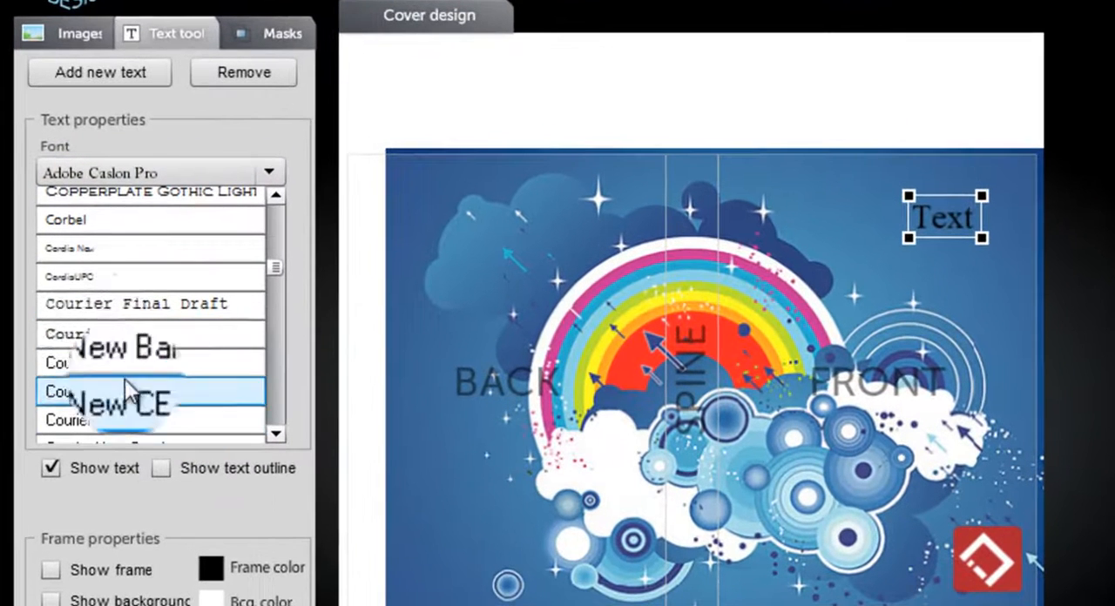
pyautogui.click(160, 300)
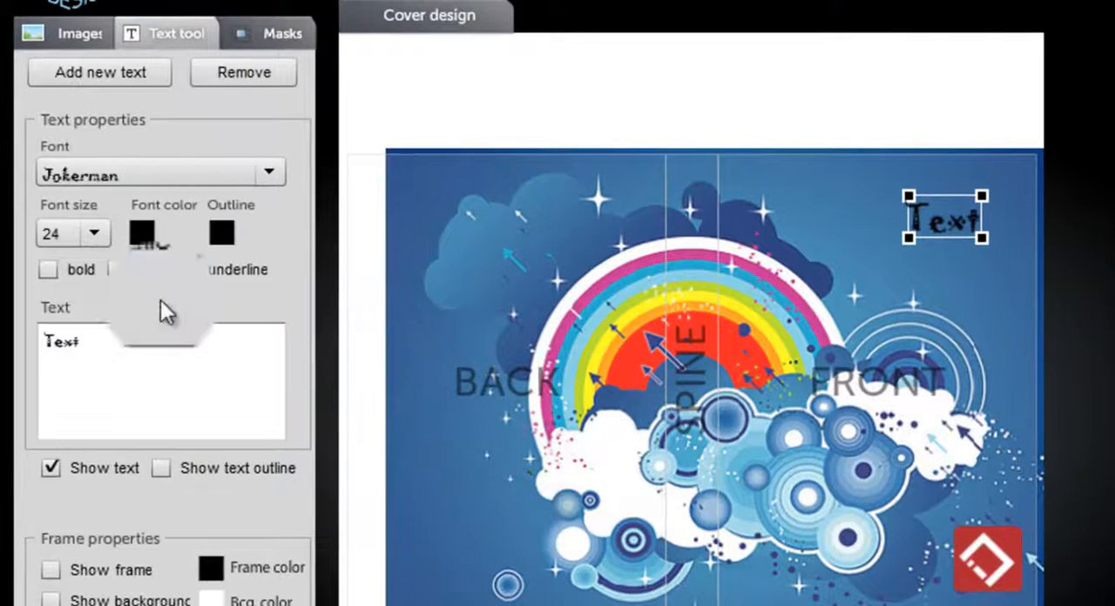
pyautogui.click(80, 239)
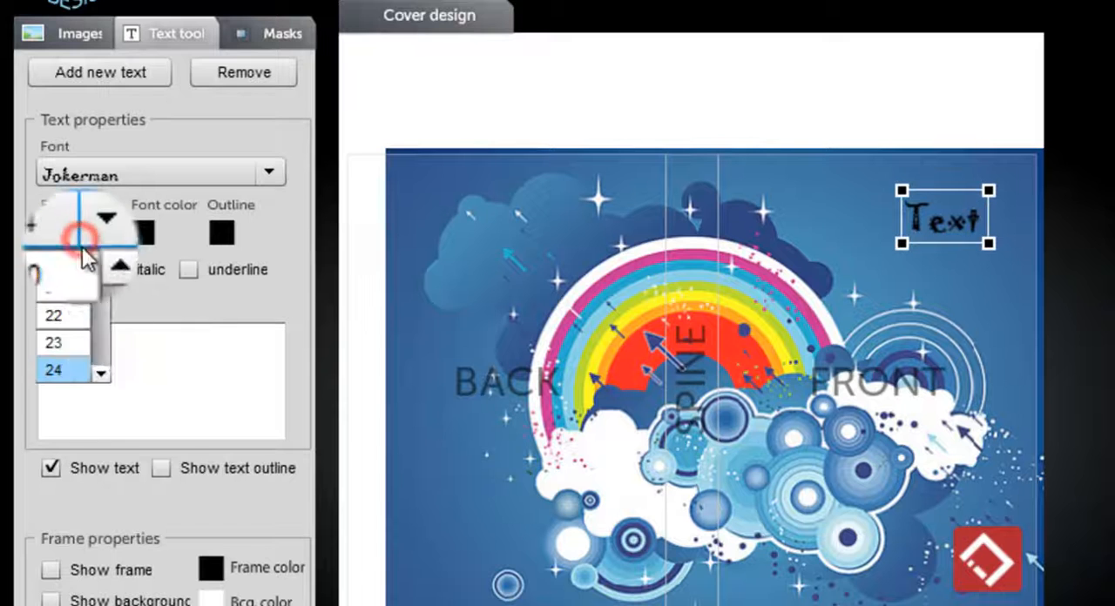
pyautogui.moveTo(101, 283); pyautogui.dragTo(101, 327)
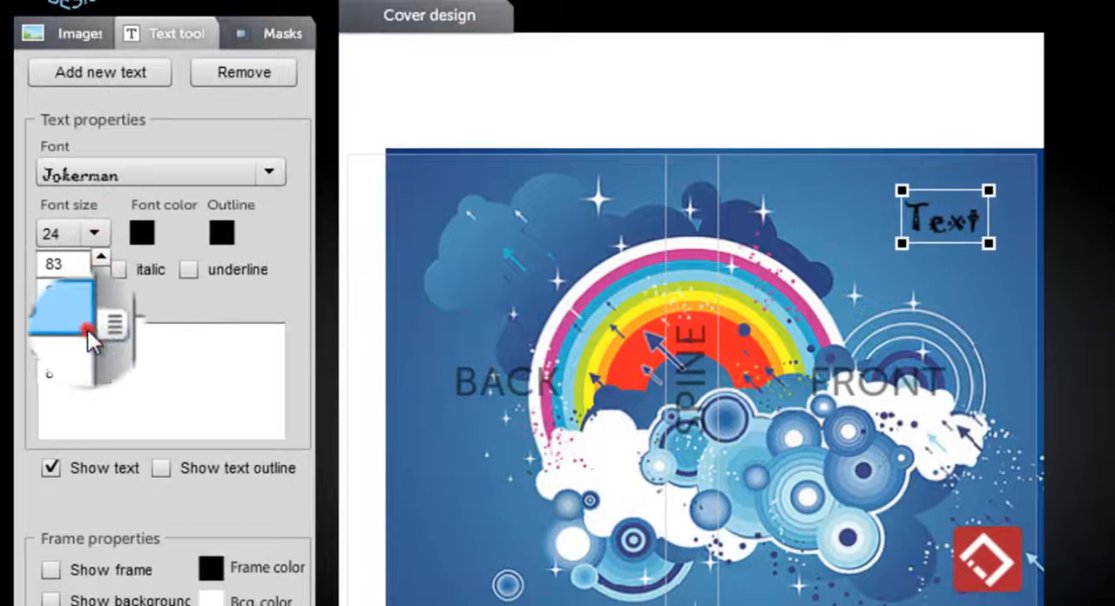
pyautogui.click(87, 329)
pyautogui.moveTo(968, 199); pyautogui.dragTo(930, 288)
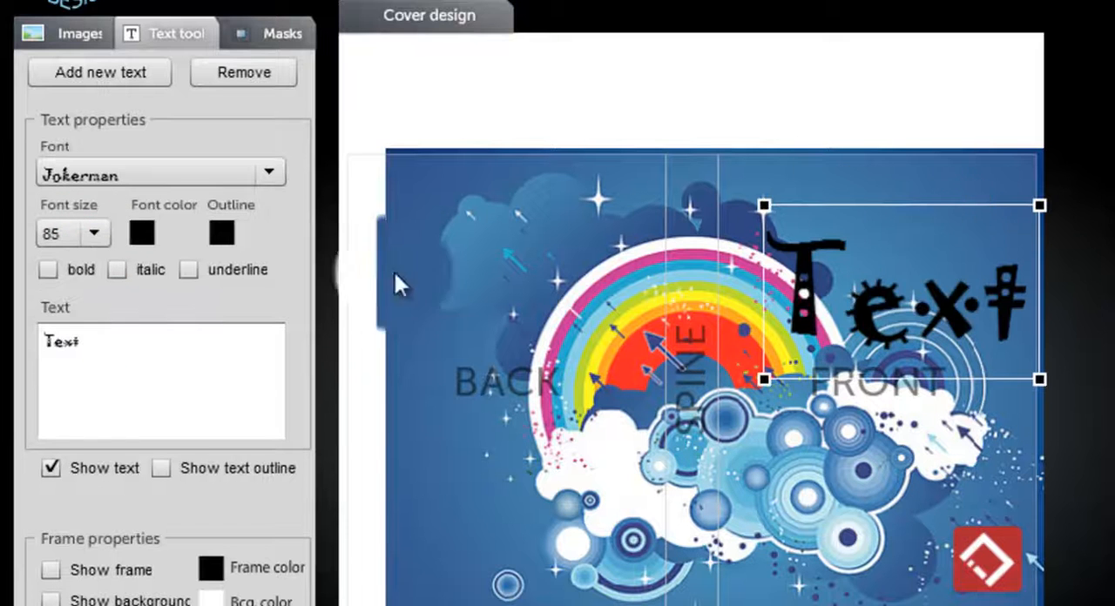
# Step: Color the text bright green and move it slightly up on the front cover
pyautogui.click(142, 232)
pyautogui.click(483, 290)
pyautogui.rightClick(428, 409)
pyautogui.click(411, 420)
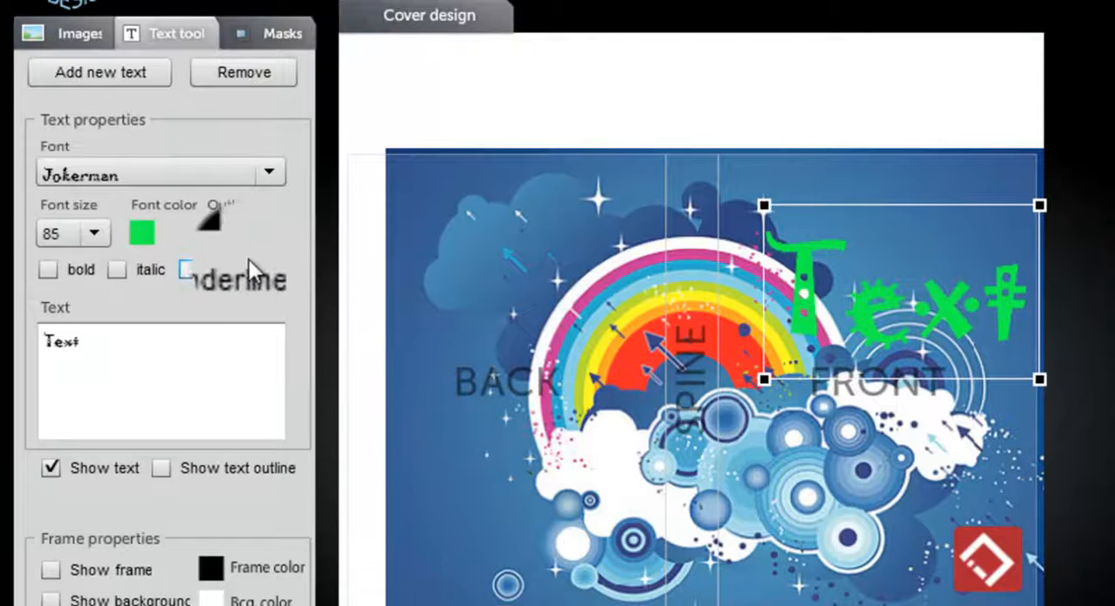
pyautogui.moveTo(845, 287); pyautogui.dragTo(844, 254)
# Step: Set the text's outline color to light turquoise and save it
pyautogui.click(223, 235)
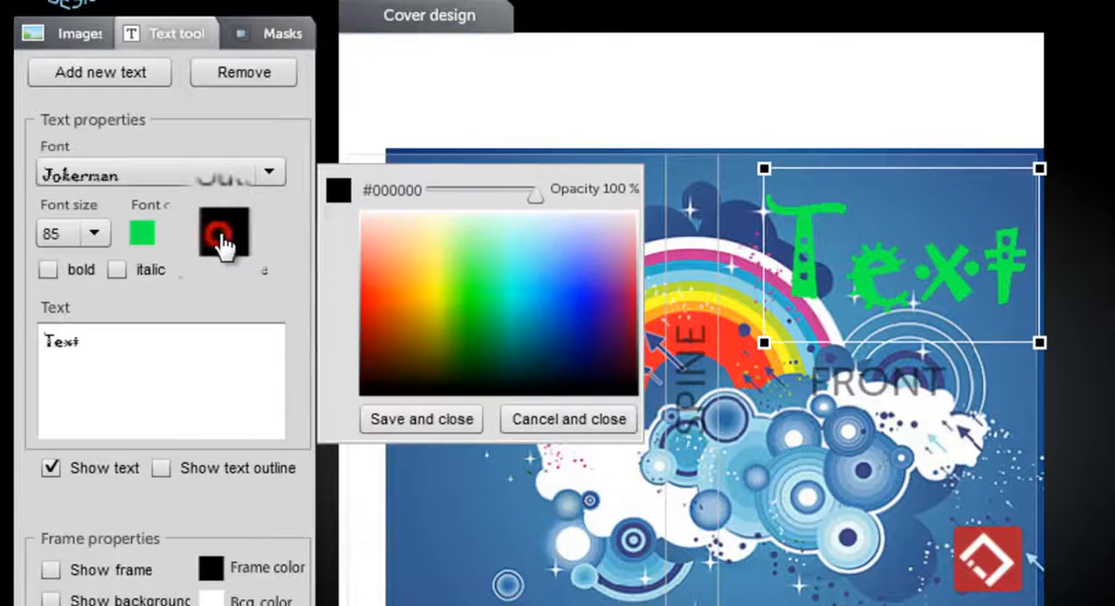
pyautogui.click(505, 254)
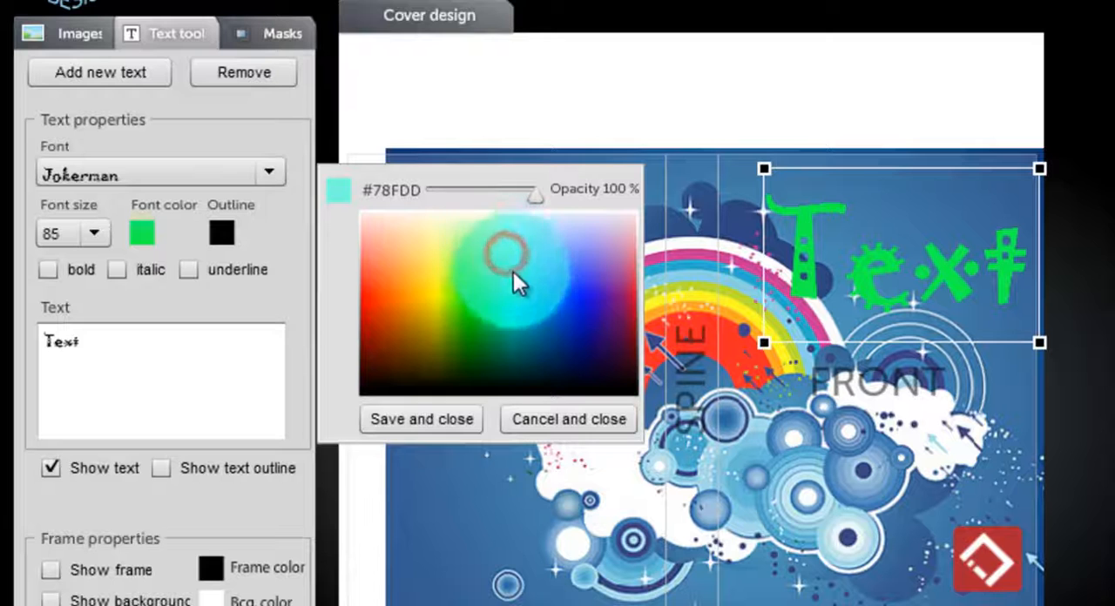
pyautogui.click(421, 419)
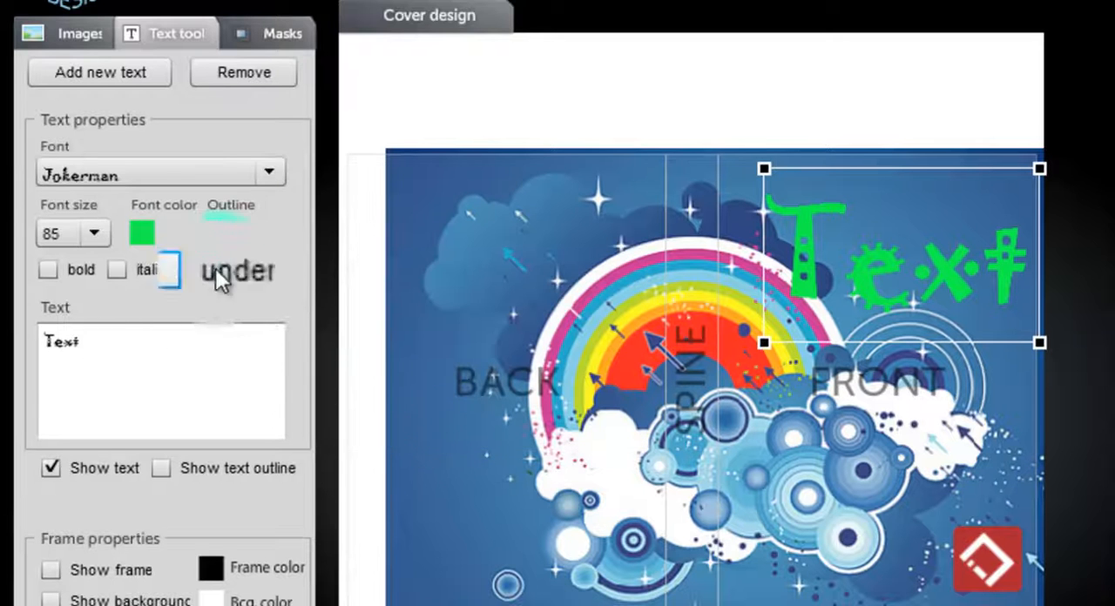
# Step: Try bold, italic and underline on the repositioned green text, and remove the text object
pyautogui.click(48, 270)
pyautogui.click(117, 270)
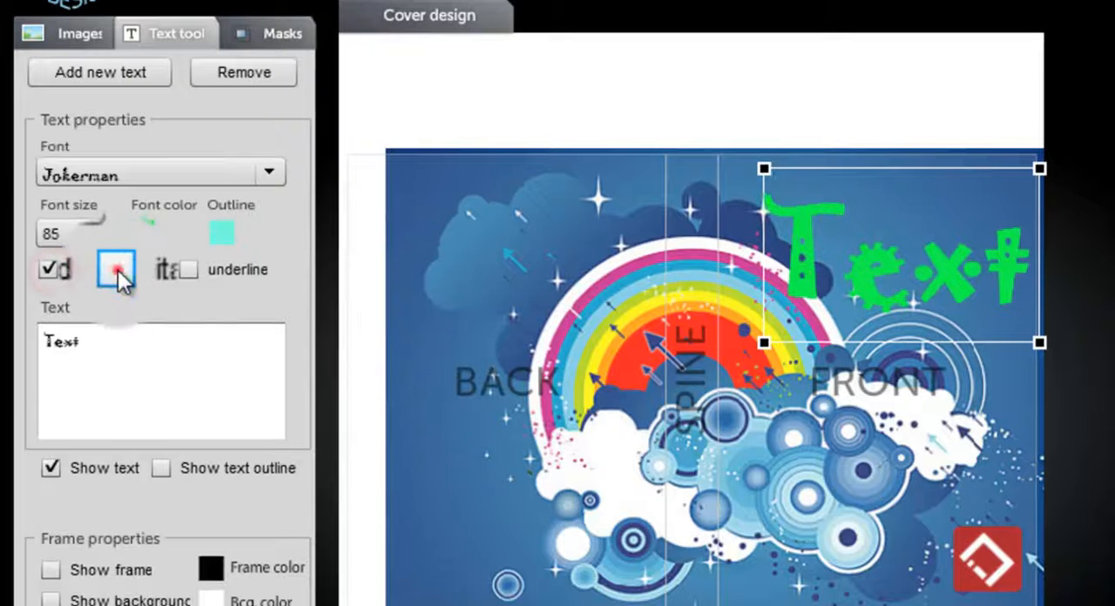
pyautogui.click(214, 270)
pyautogui.moveTo(974, 290); pyautogui.dragTo(924, 206)
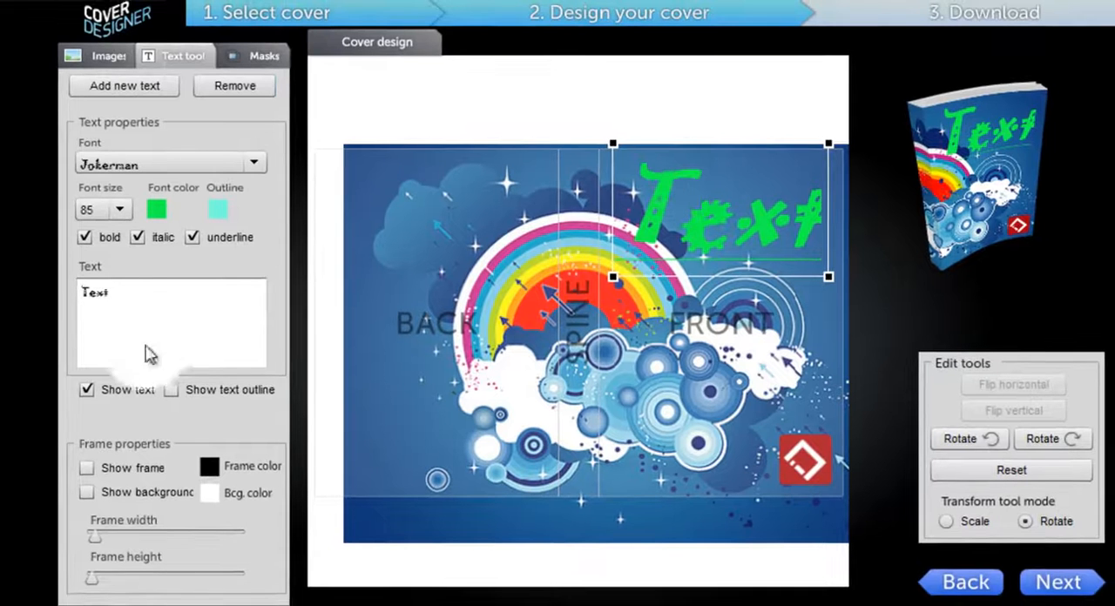
pyautogui.click(237, 90)
# Step: Add a new text object and set its font to Adobe Garamond Pro
pyautogui.click(124, 85)
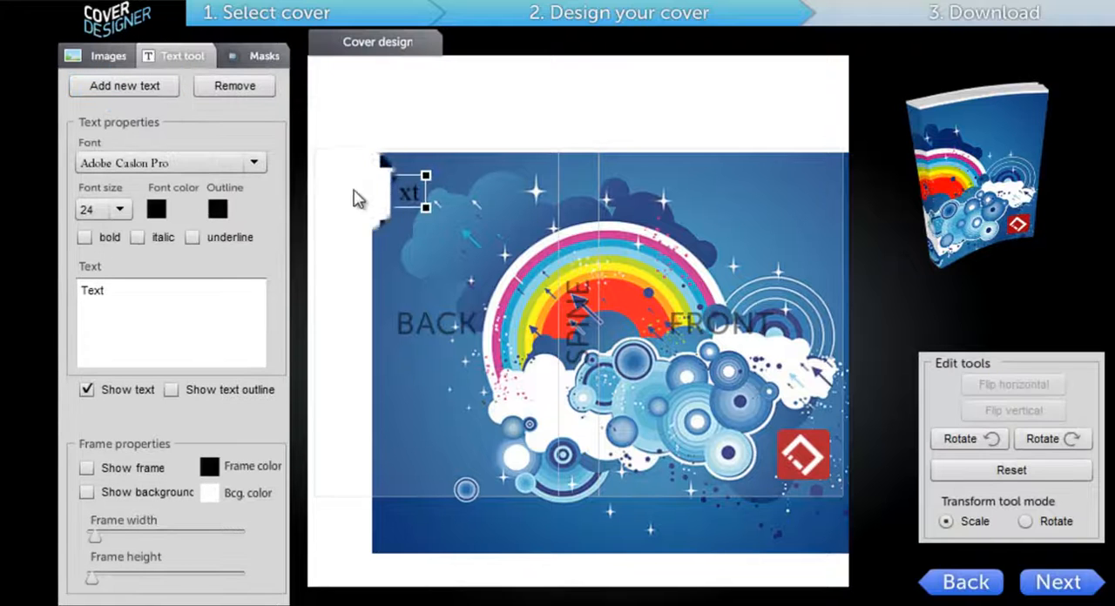
pyautogui.click(253, 163)
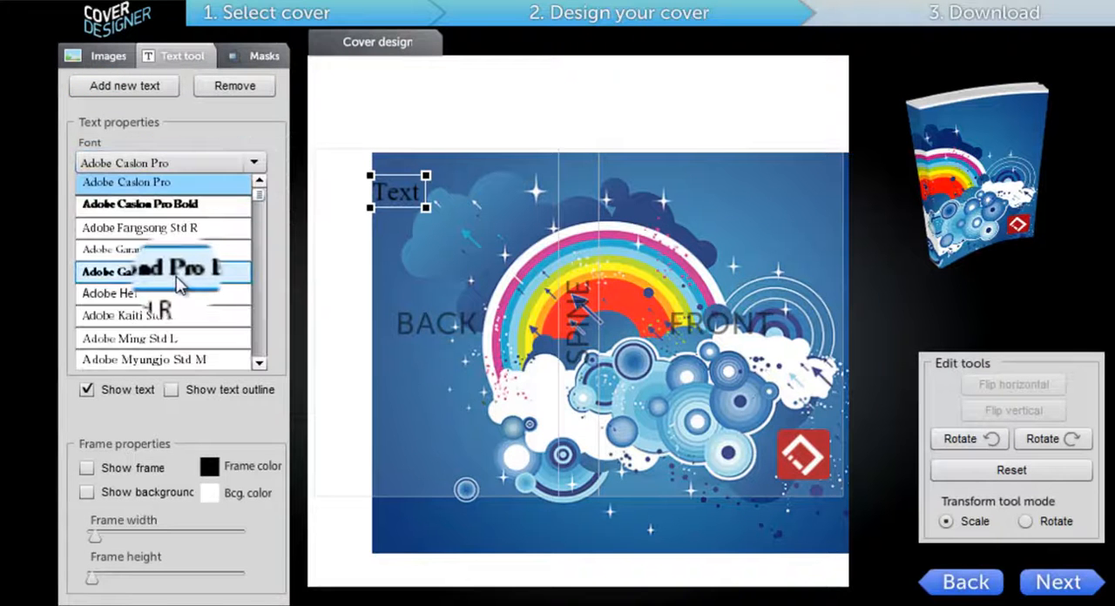
pyautogui.click(150, 249)
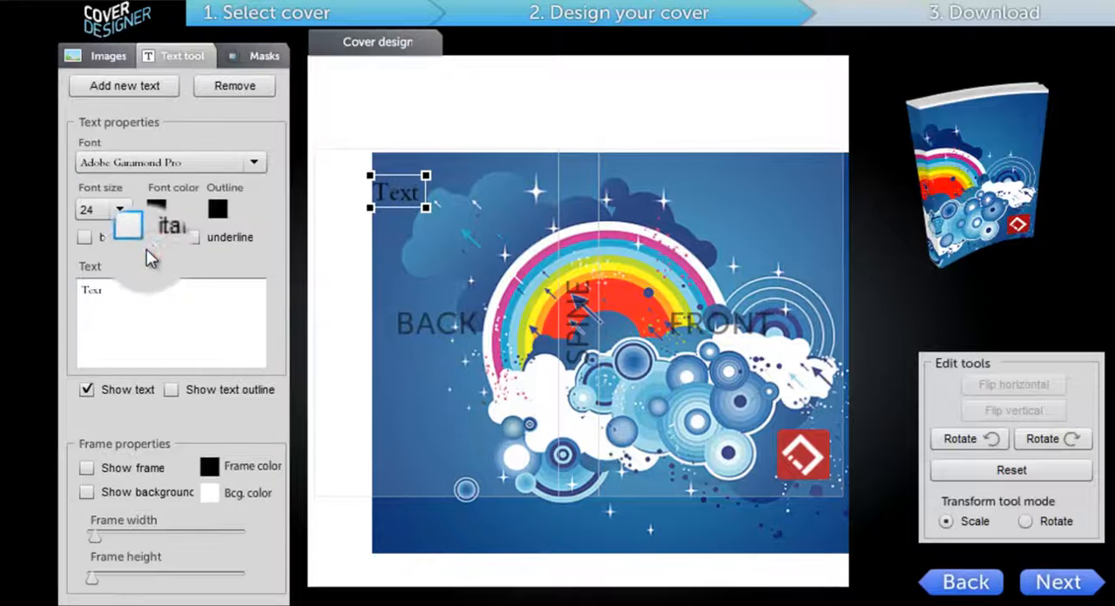
# Step: Set the new text's font size to 85 and move it to the top of the front cover
pyautogui.click(120, 211)
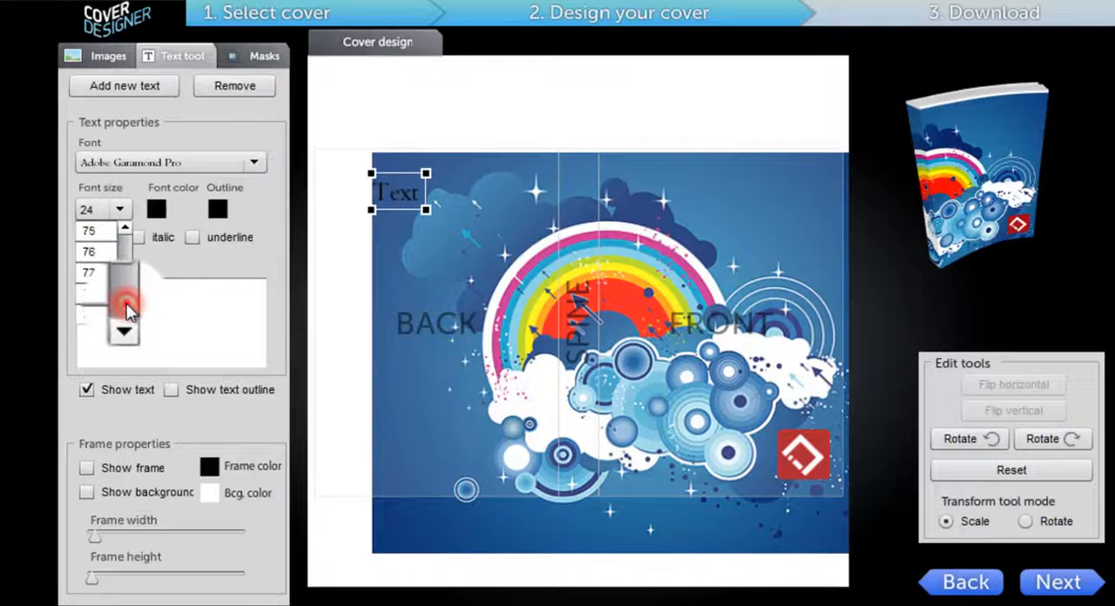
pyautogui.moveTo(126, 311); pyautogui.dragTo(126, 316)
pyautogui.click(87, 231)
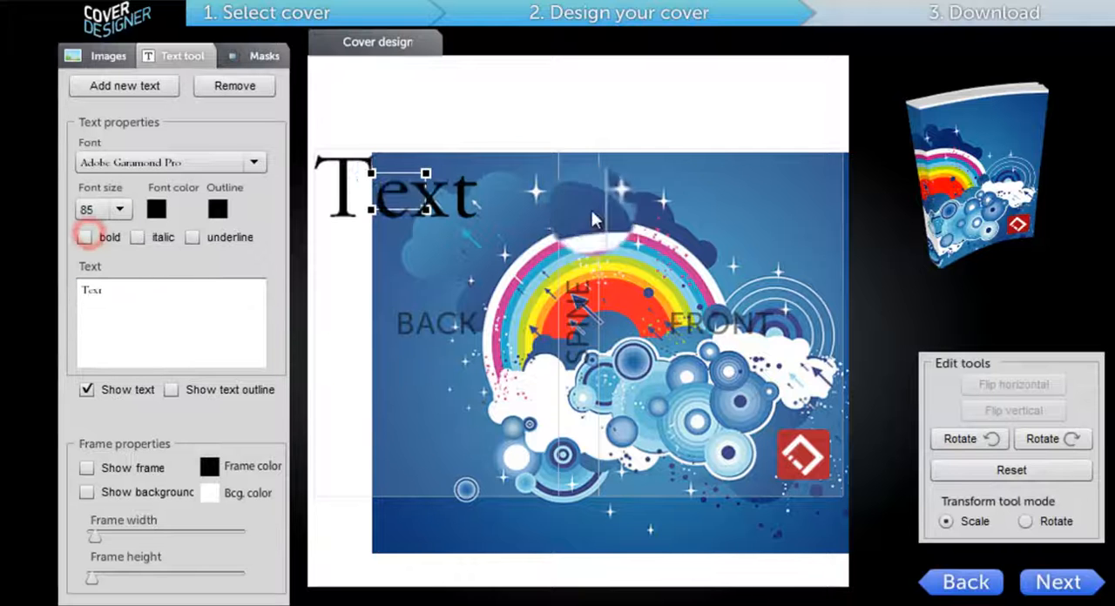
pyautogui.moveTo(396, 179); pyautogui.dragTo(745, 217)
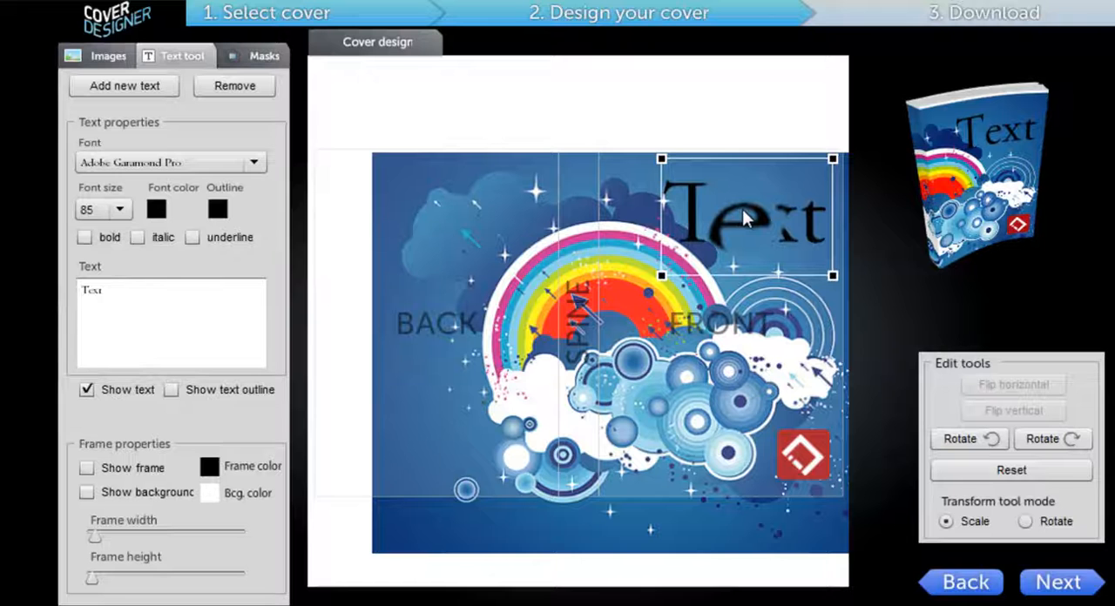
# Step: Make the text bold and show its outline in white
pyautogui.click(84, 237)
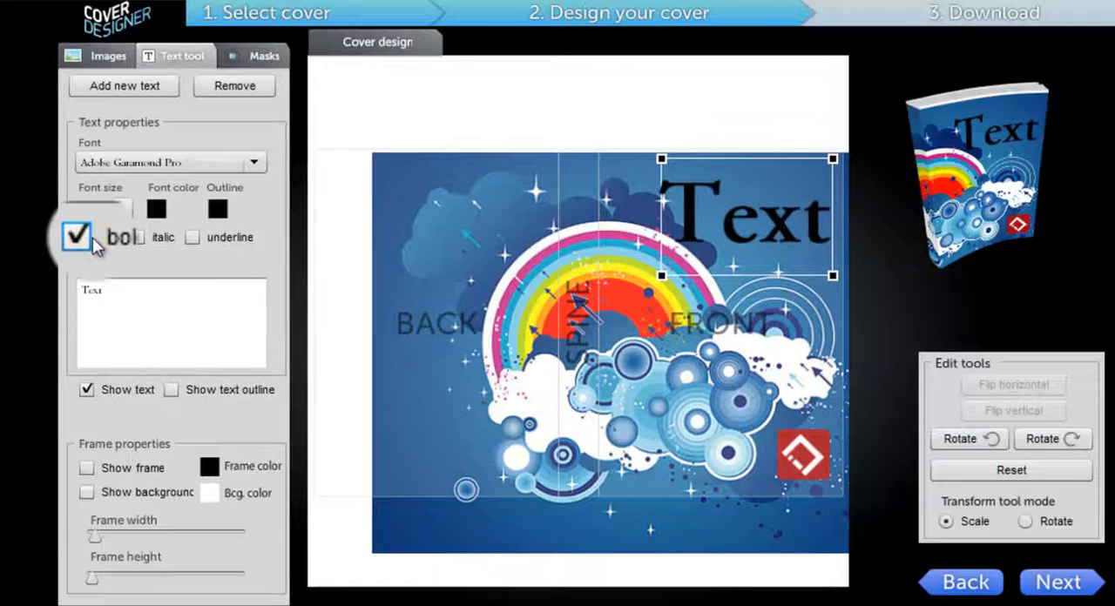
pyautogui.click(170, 389)
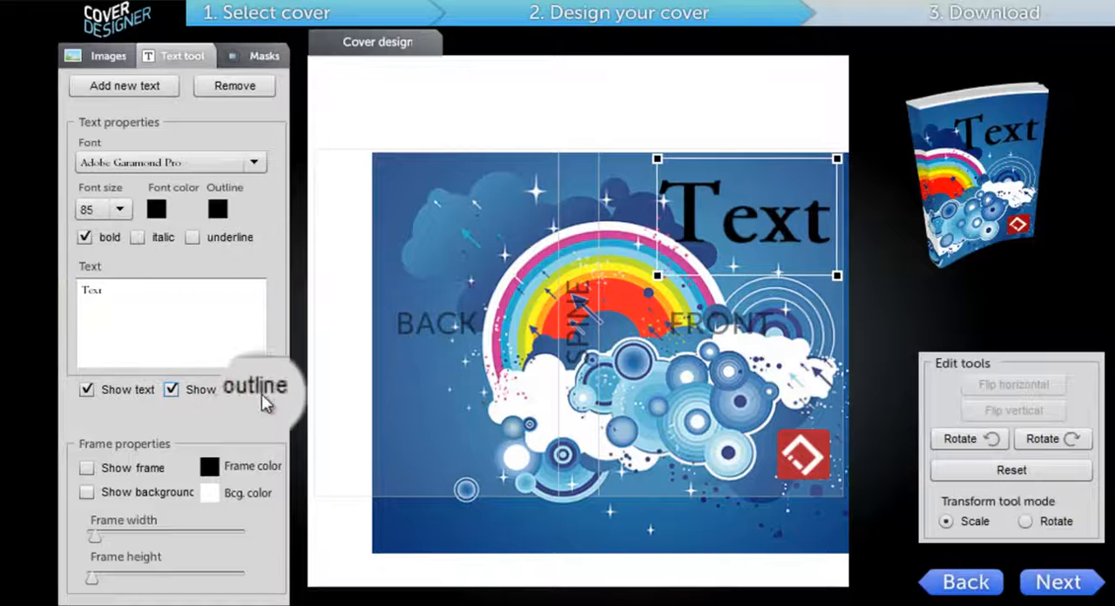
pyautogui.click(218, 209)
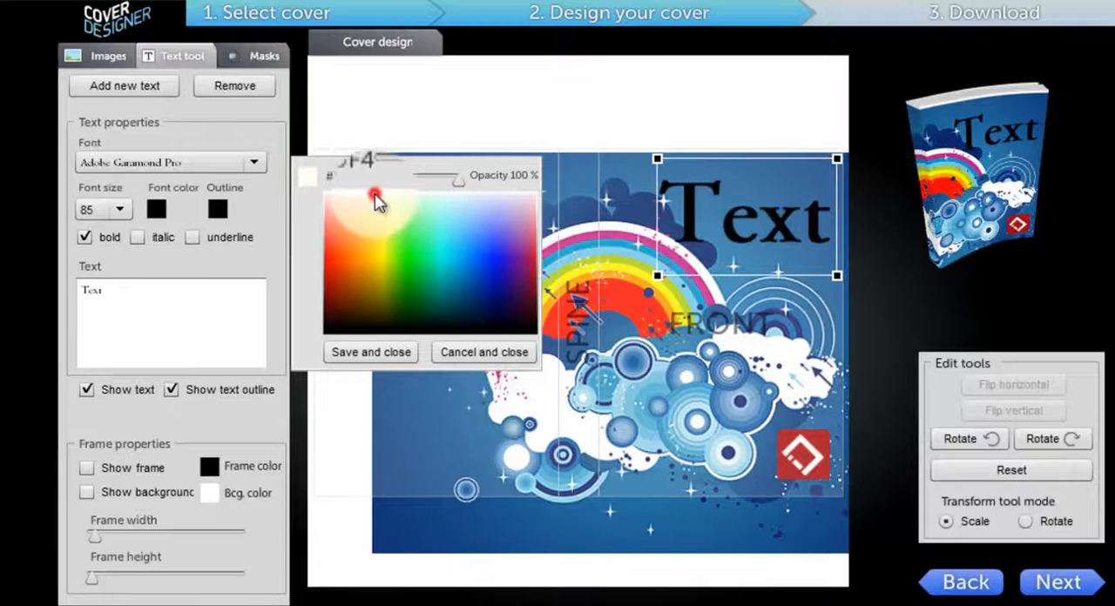
pyautogui.click(438, 192)
pyautogui.click(355, 345)
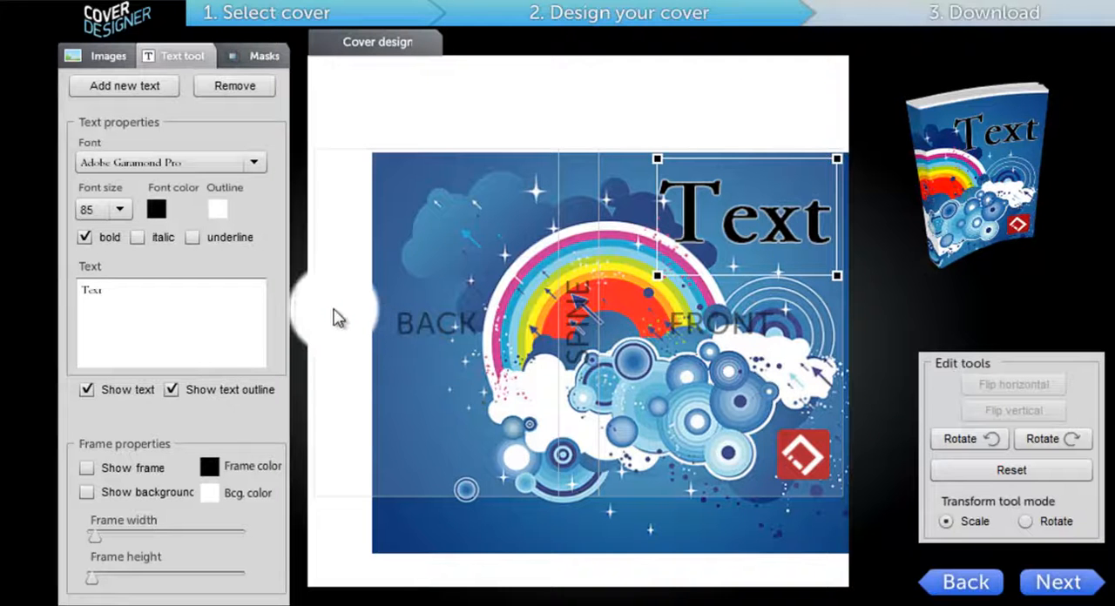
# Step: Rotate the text clockwise step by step through a full turn
pyautogui.click(1028, 442)
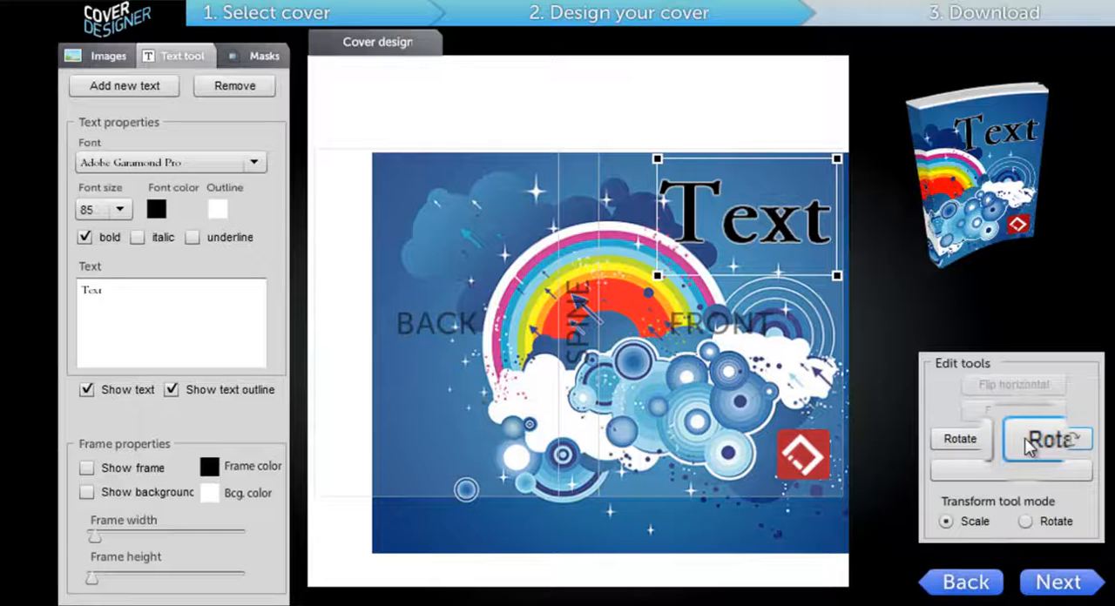
pyautogui.click(1035, 443)
pyautogui.click(1035, 443)
pyautogui.click(1037, 442)
pyautogui.click(1039, 442)
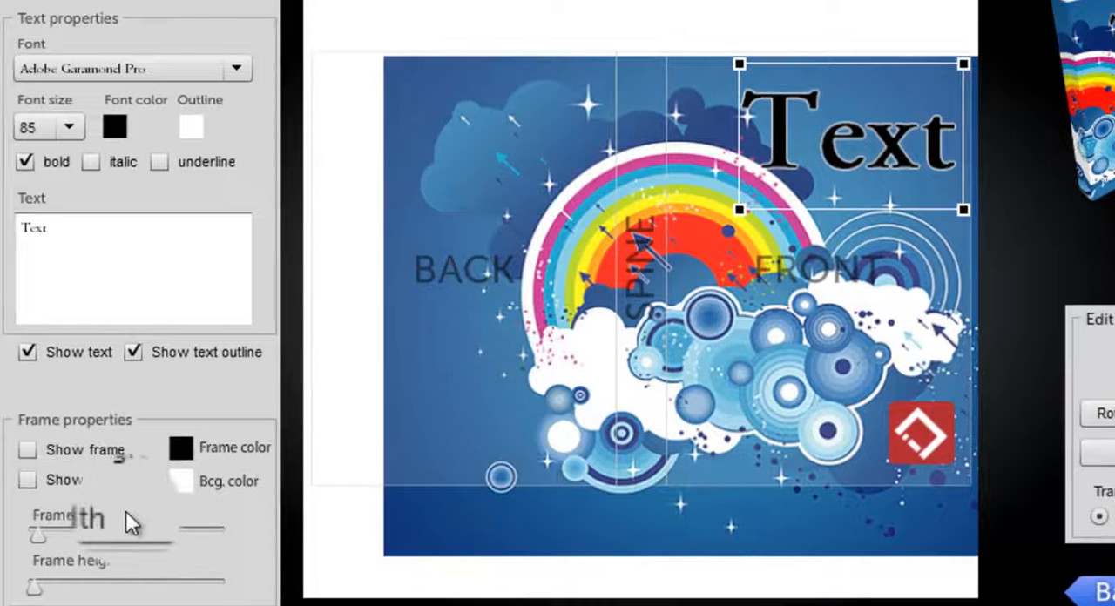
# Step: Show a background behind the text, with the frame color set to white and the background color to black
pyautogui.click(71, 484)
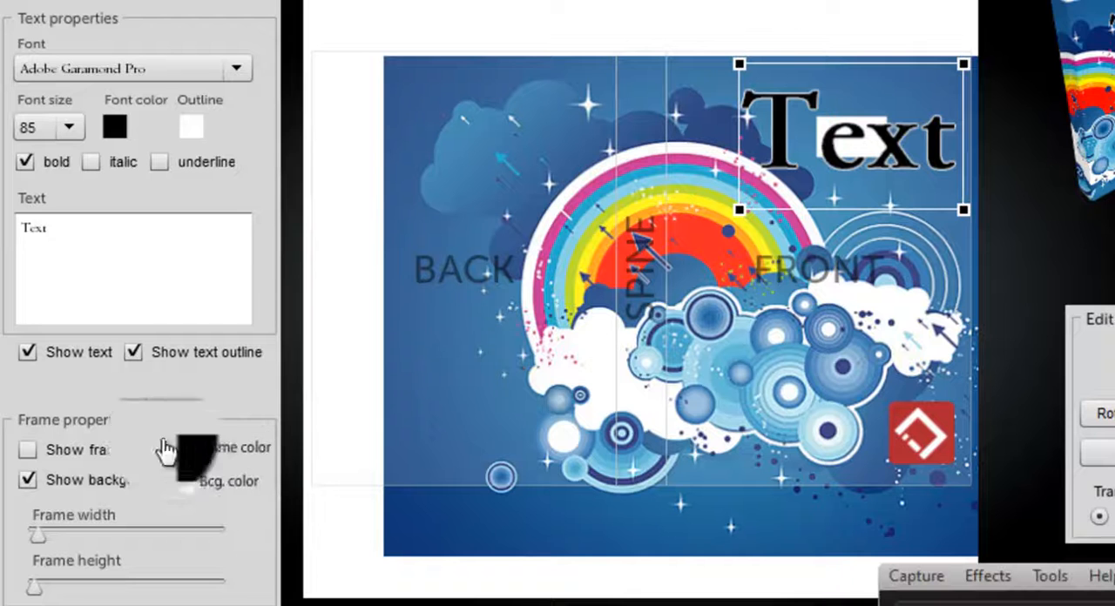
pyautogui.click(180, 449)
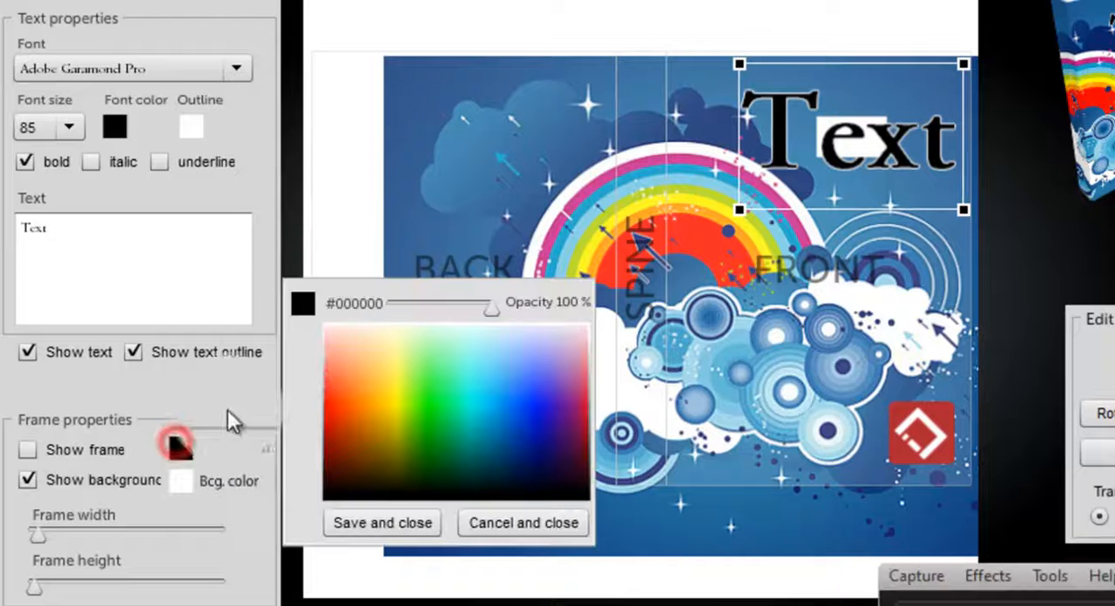
pyautogui.click(365, 324)
pyautogui.click(382, 522)
pyautogui.click(190, 486)
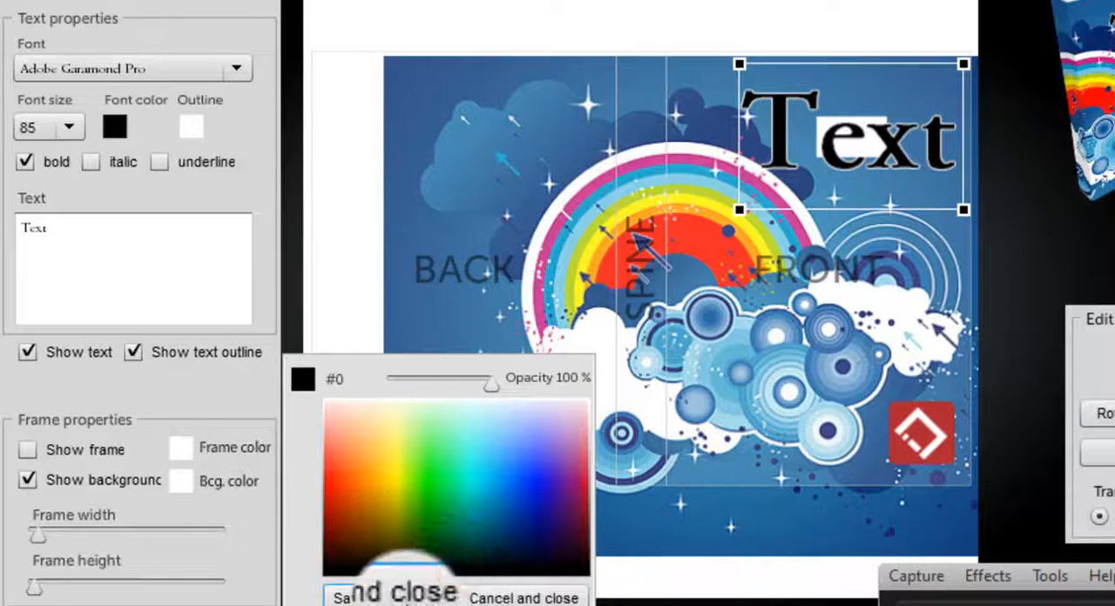
pyautogui.click(366, 597)
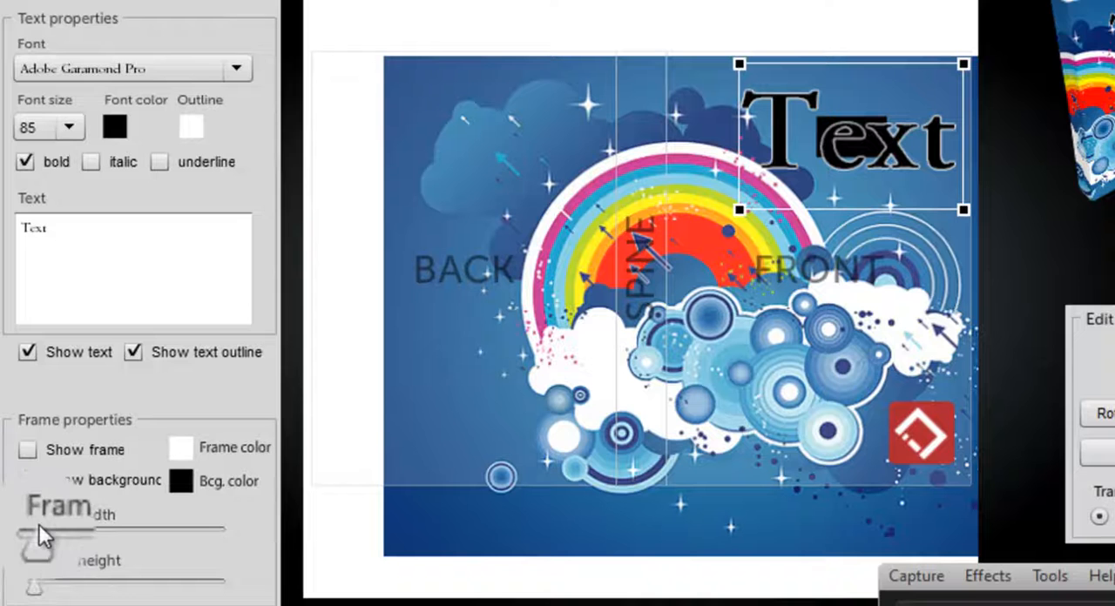
# Step: Increase the text frame's width and height to form a wide black banner behind the text, and show the frame
pyautogui.moveTo(45, 536); pyautogui.dragTo(89, 542)
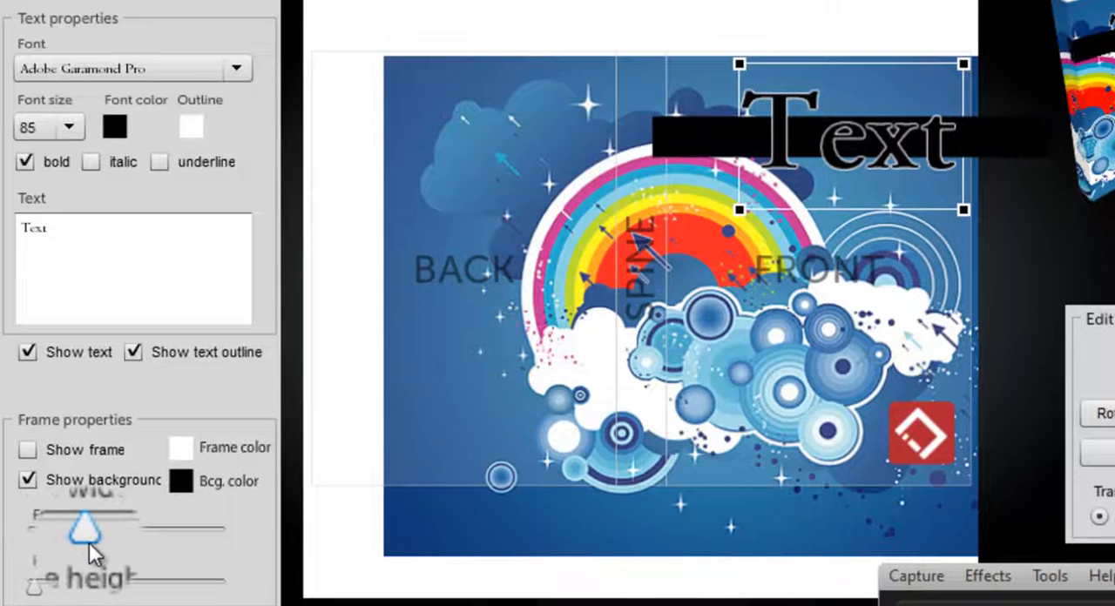
pyautogui.moveTo(35, 585); pyautogui.dragTo(49, 594)
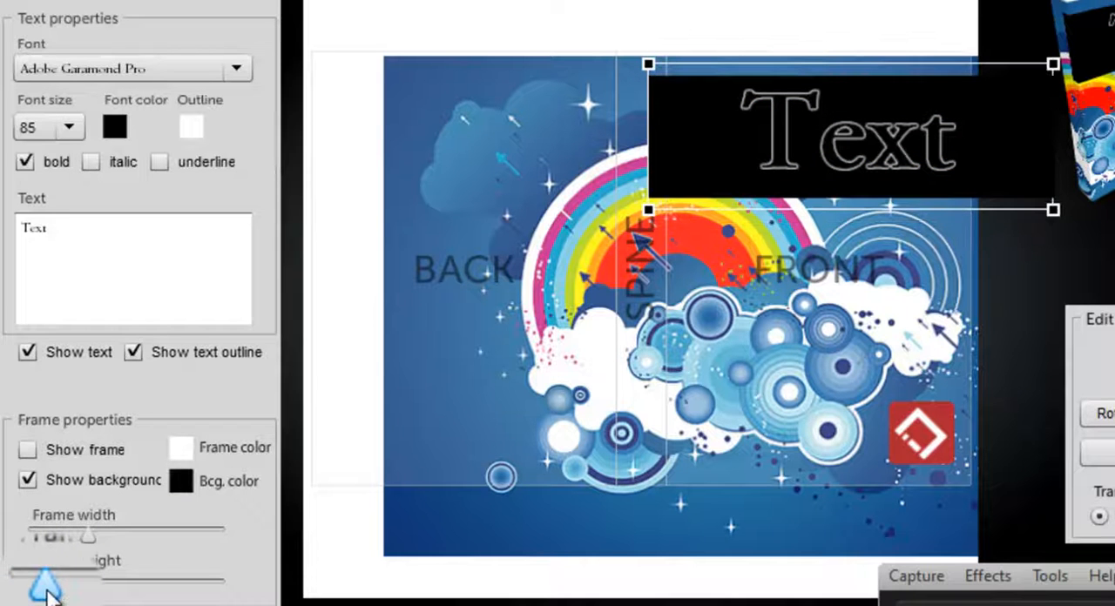
pyautogui.moveTo(84, 539); pyautogui.dragTo(107, 540)
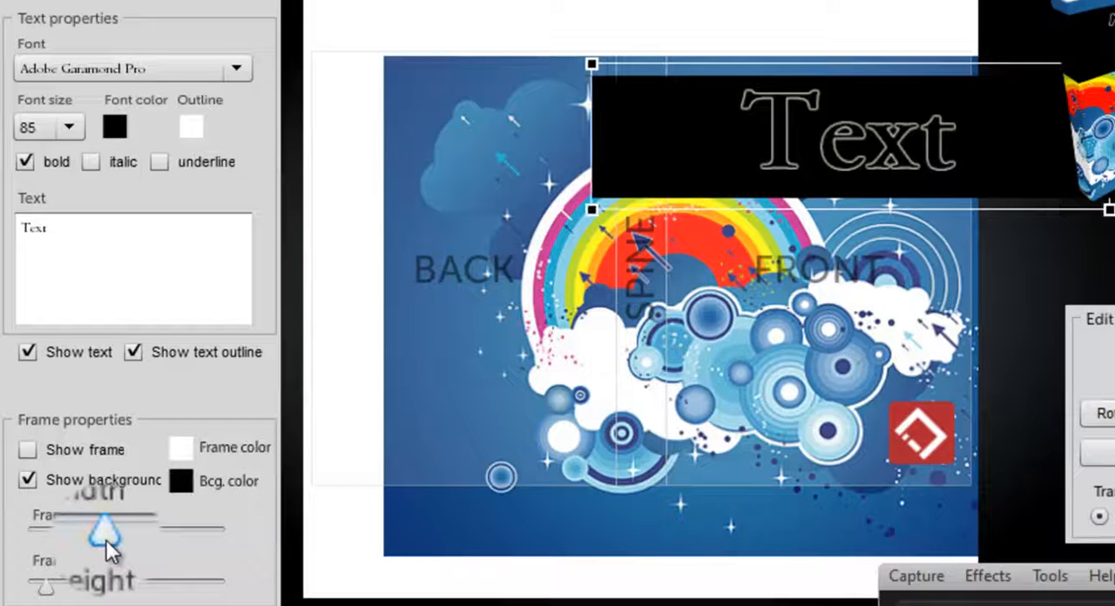
pyautogui.click(61, 451)
# Step: Set the title text's font size to 65 and reduce the height of its black frame
pyautogui.click(70, 127)
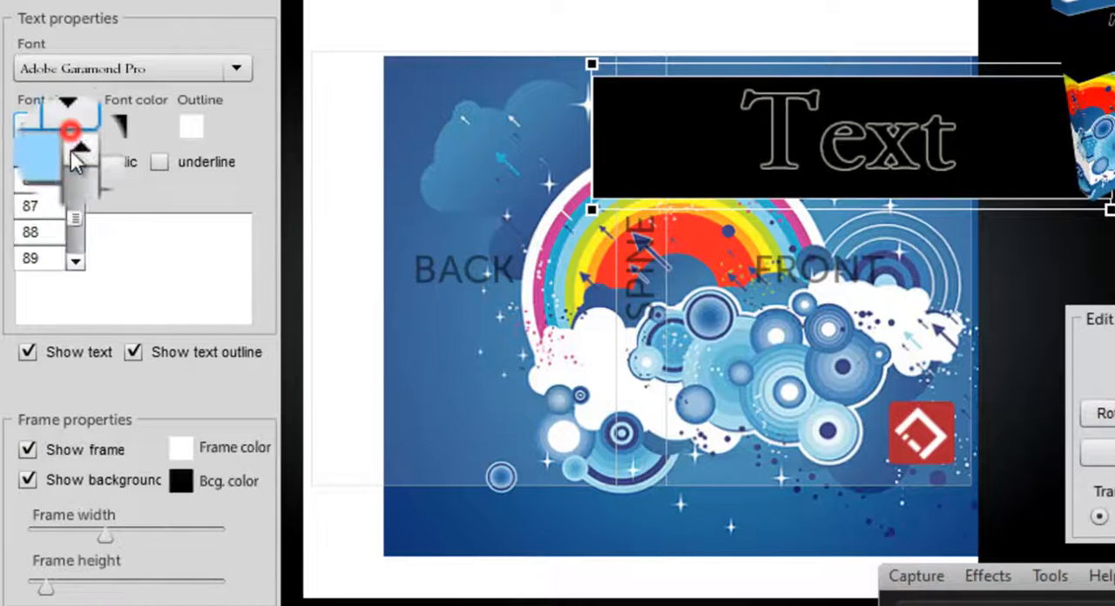
pyautogui.click(79, 195)
pyautogui.click(74, 203)
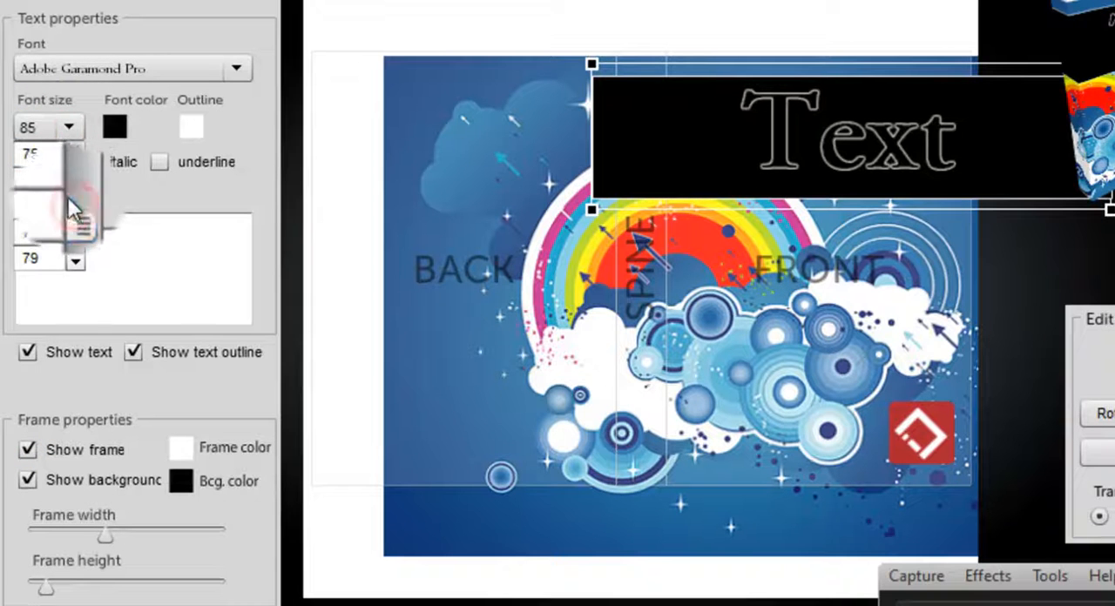
pyautogui.click(74, 179)
pyautogui.click(73, 178)
pyautogui.click(40, 154)
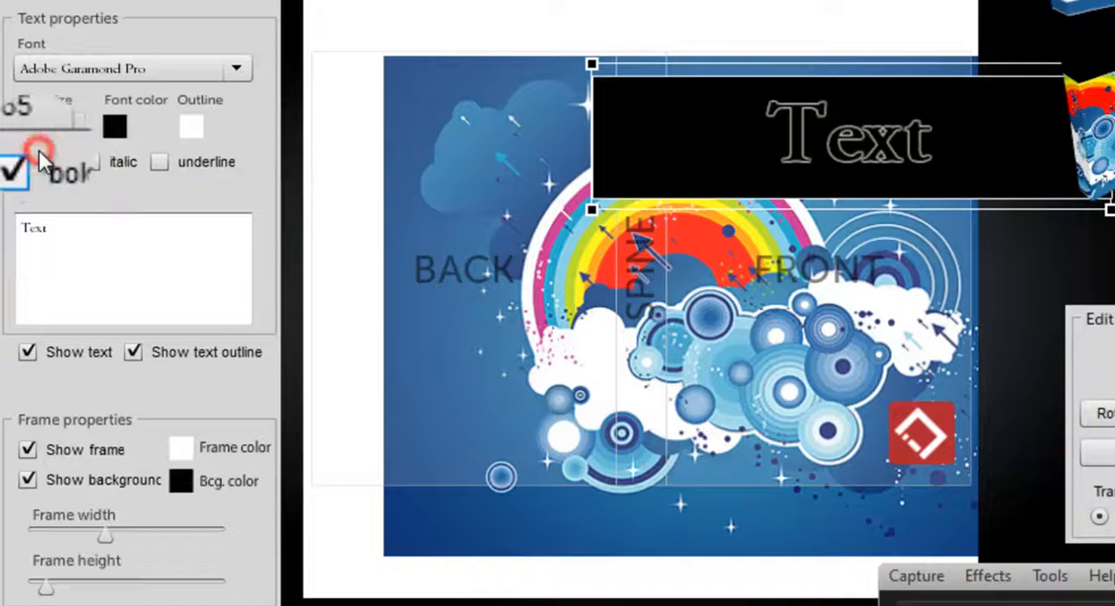
pyautogui.moveTo(61, 595); pyautogui.dragTo(40, 592)
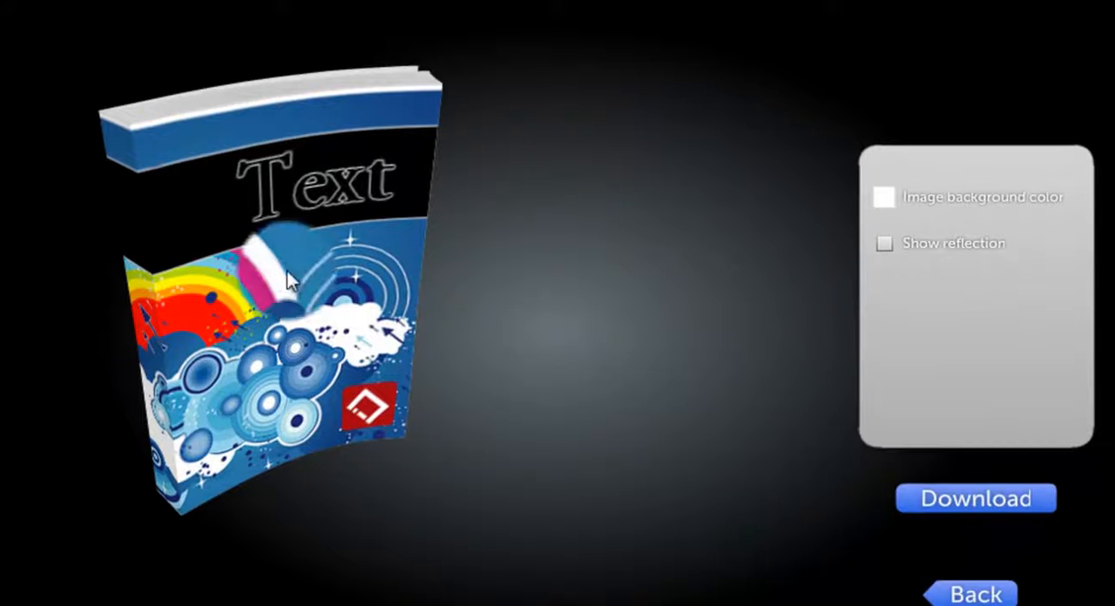
# Step: Return to the design stage and set the opacity of the text's black background color to 31%
pyautogui.click(954, 592)
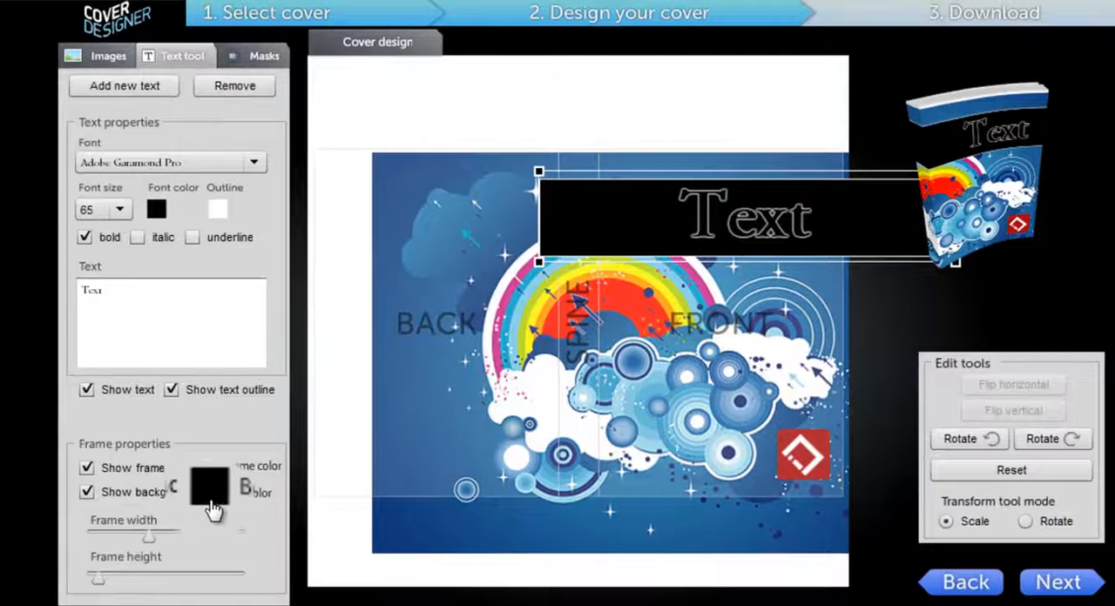
pyautogui.click(210, 498)
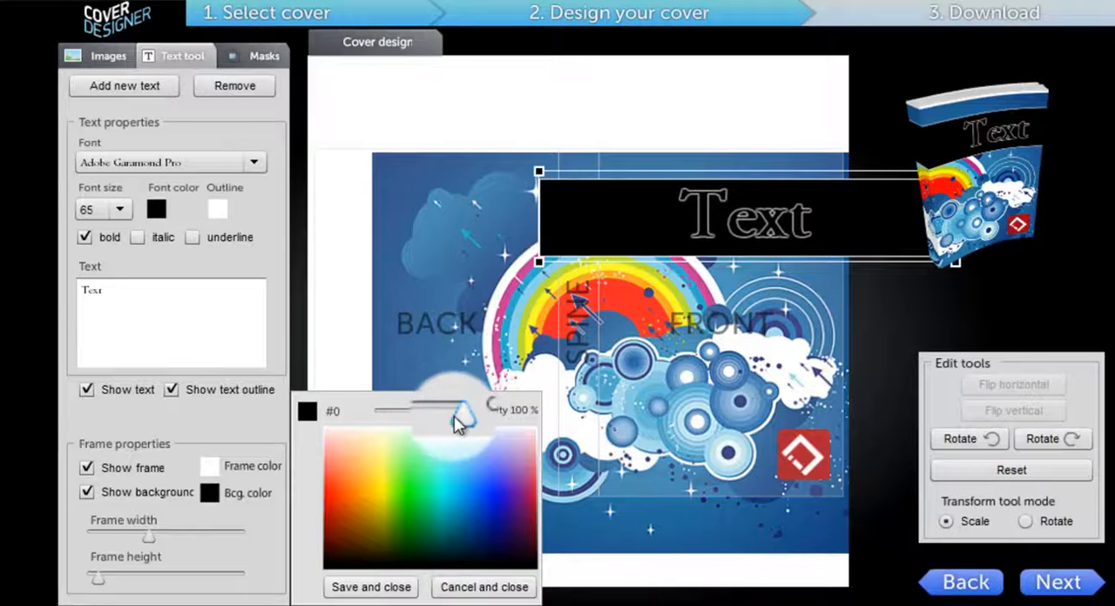
pyautogui.moveTo(454, 422); pyautogui.dragTo(410, 423)
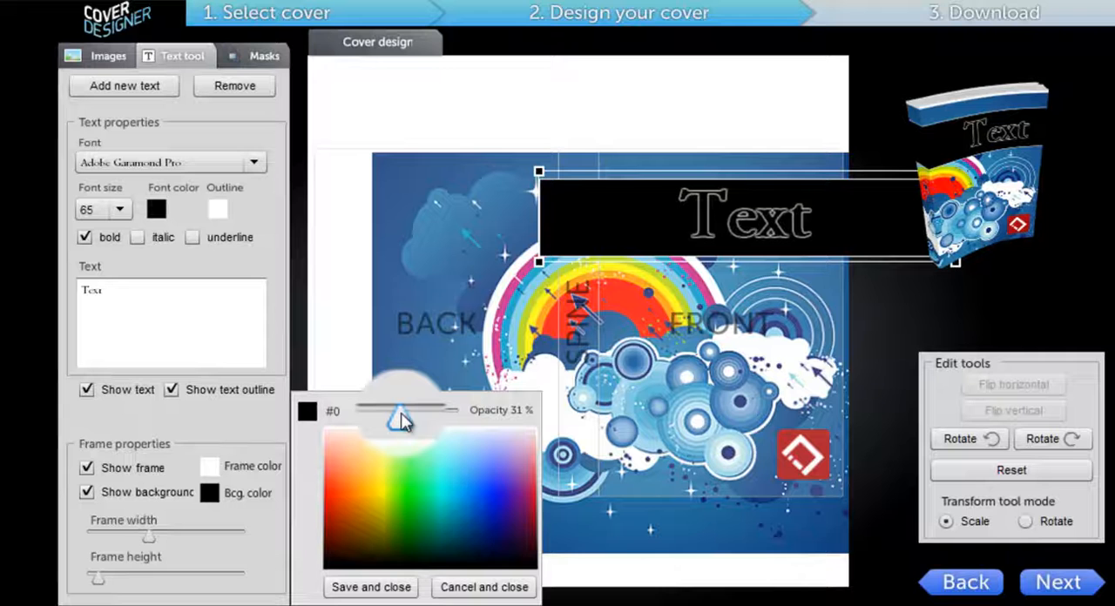
pyautogui.click(394, 588)
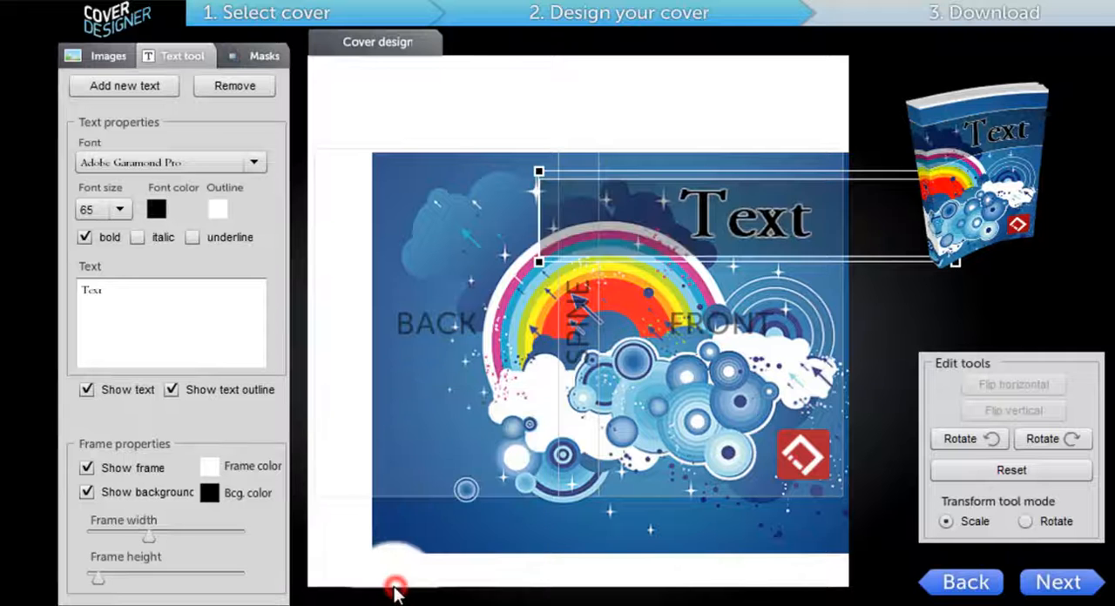
pyautogui.click(908, 326)
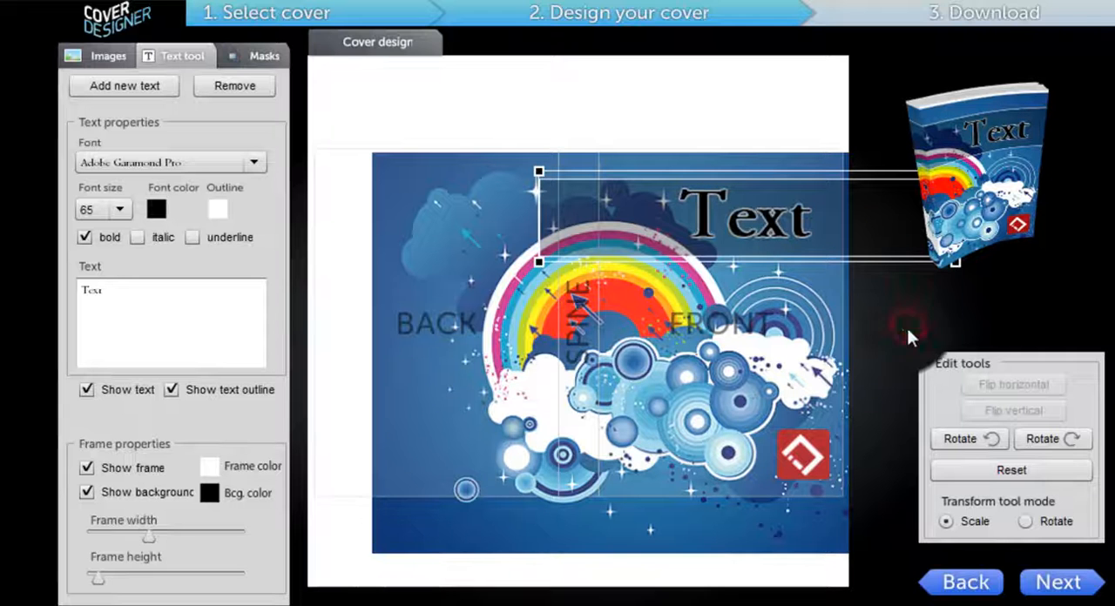
# Step: Preview the 3D book in the download stage and tilt it so the front cover stands more upright
pyautogui.click(1052, 586)
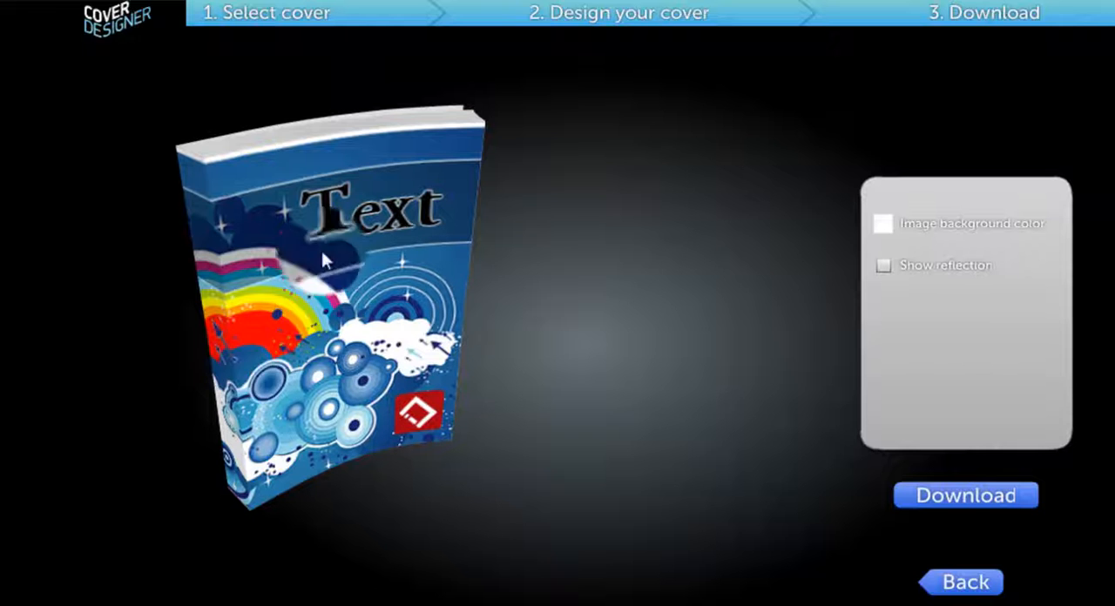
pyautogui.moveTo(360, 379); pyautogui.dragTo(336, 427)
pyautogui.click(329, 422)
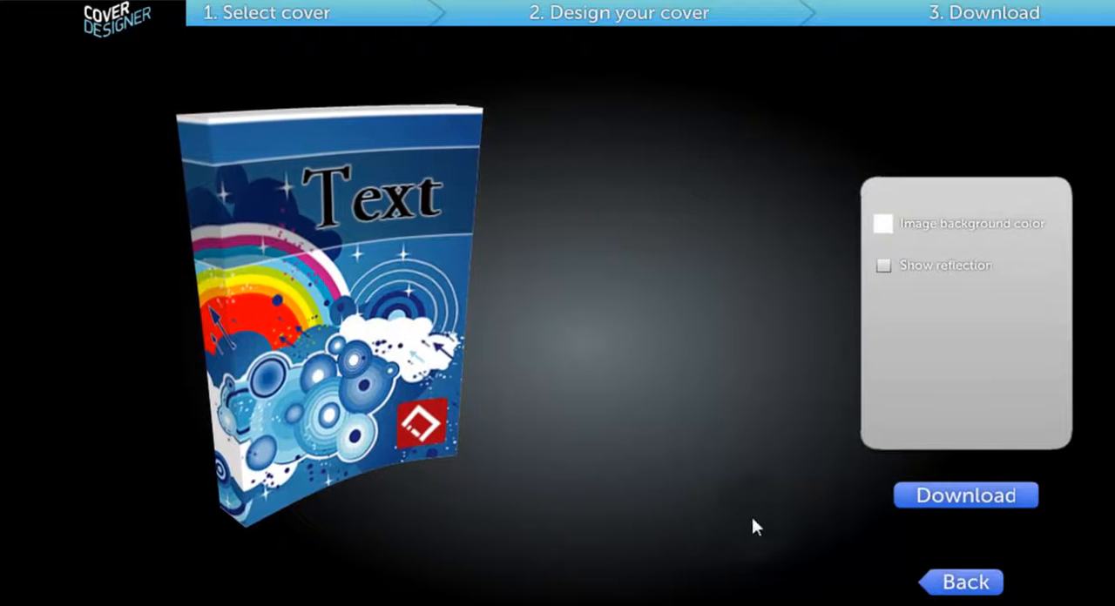
# Step: Browse the available masks in the design stage and enable the mask with a narrow band along the cover's top edge
pyautogui.click(959, 595)
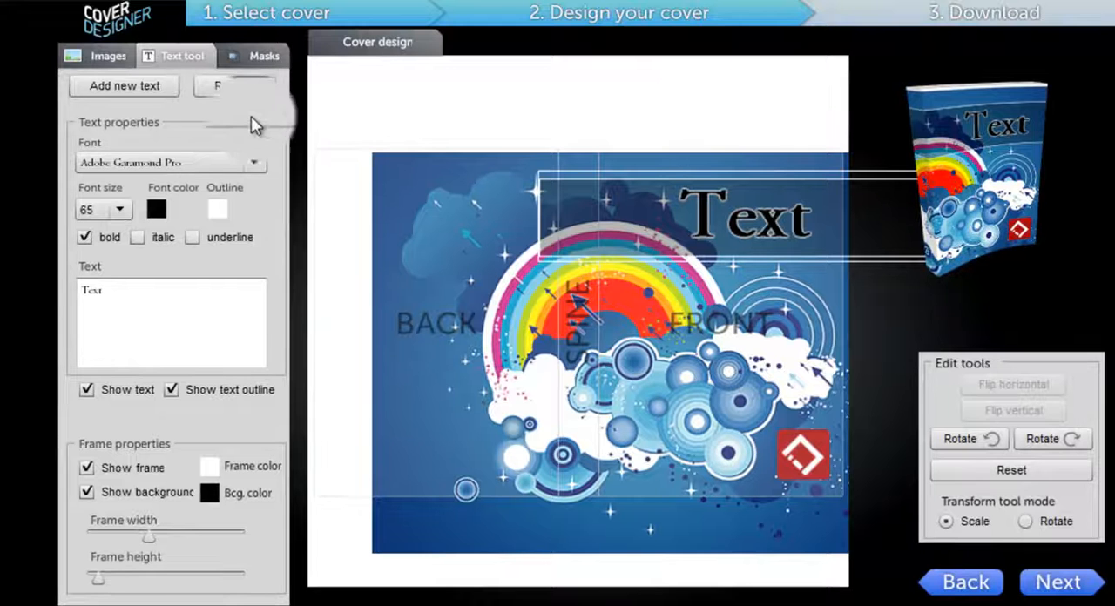
pyautogui.click(251, 56)
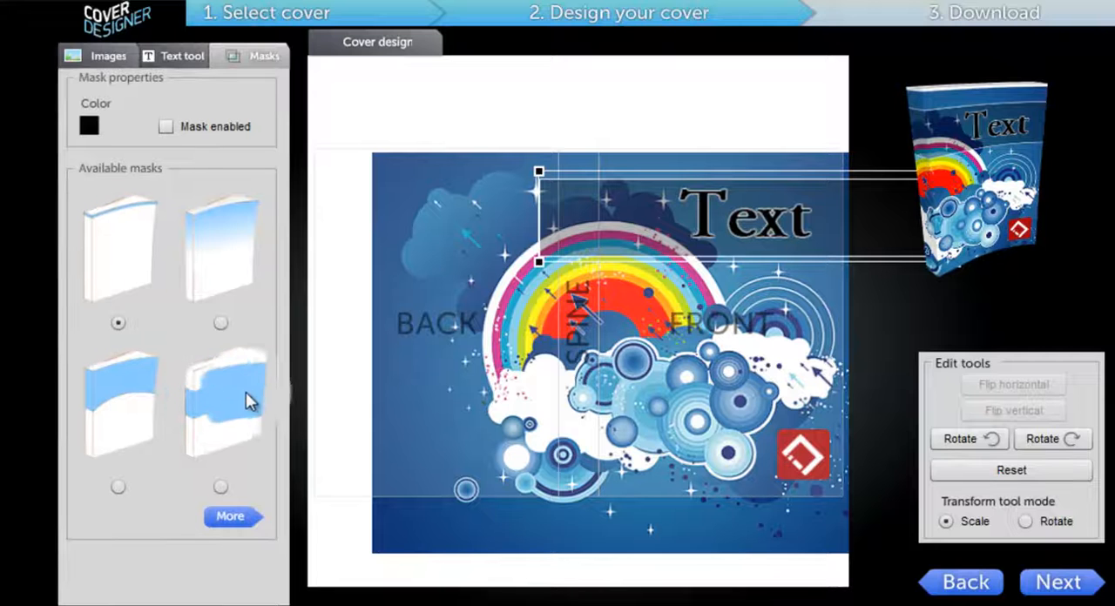
pyautogui.click(231, 515)
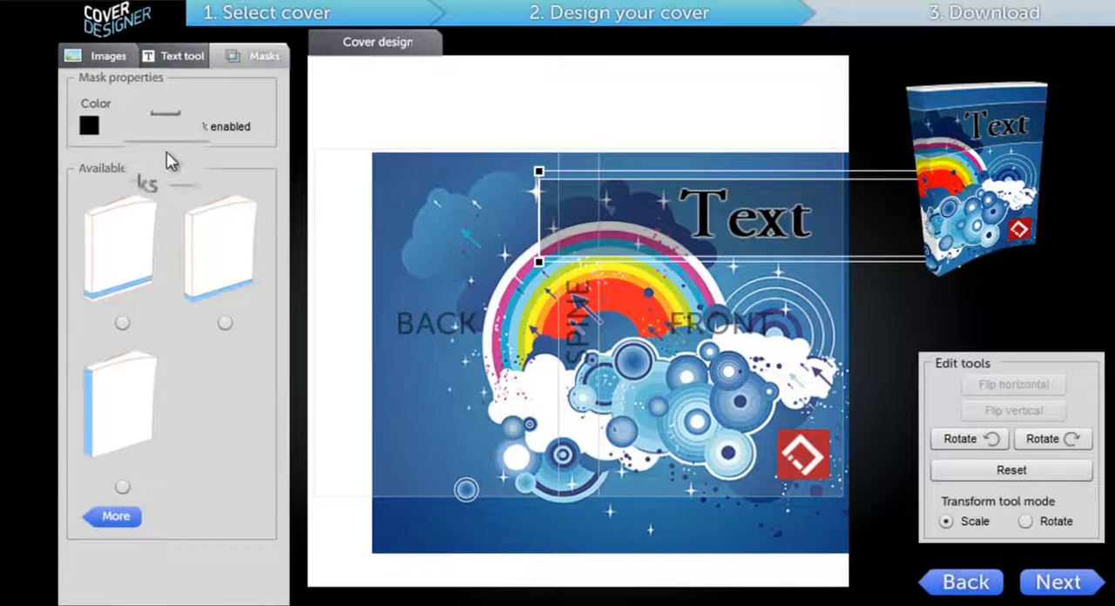
pyautogui.click(109, 521)
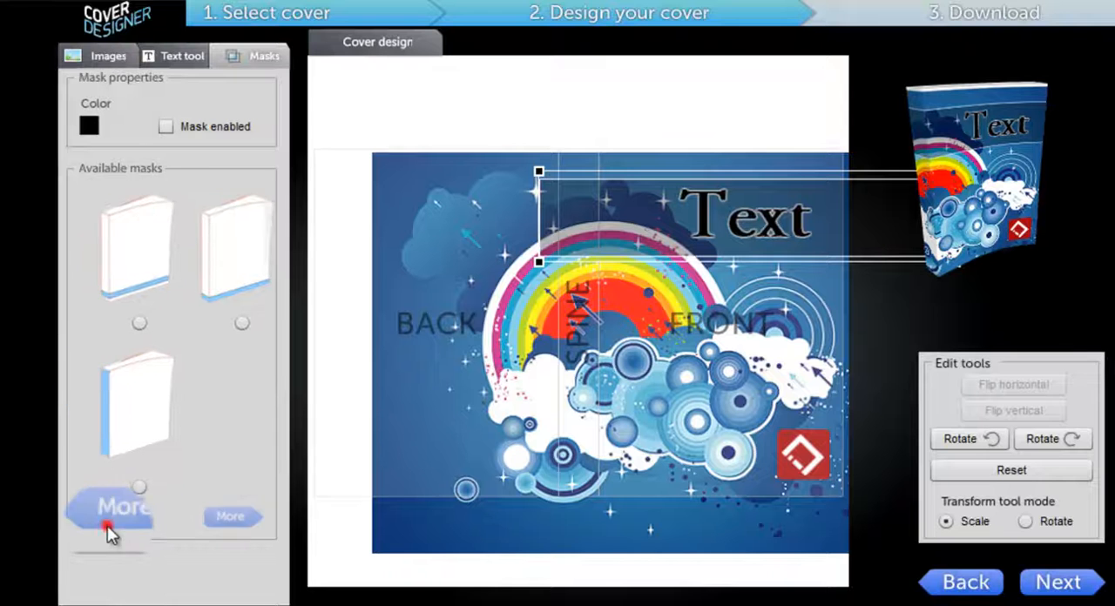
pyautogui.click(195, 127)
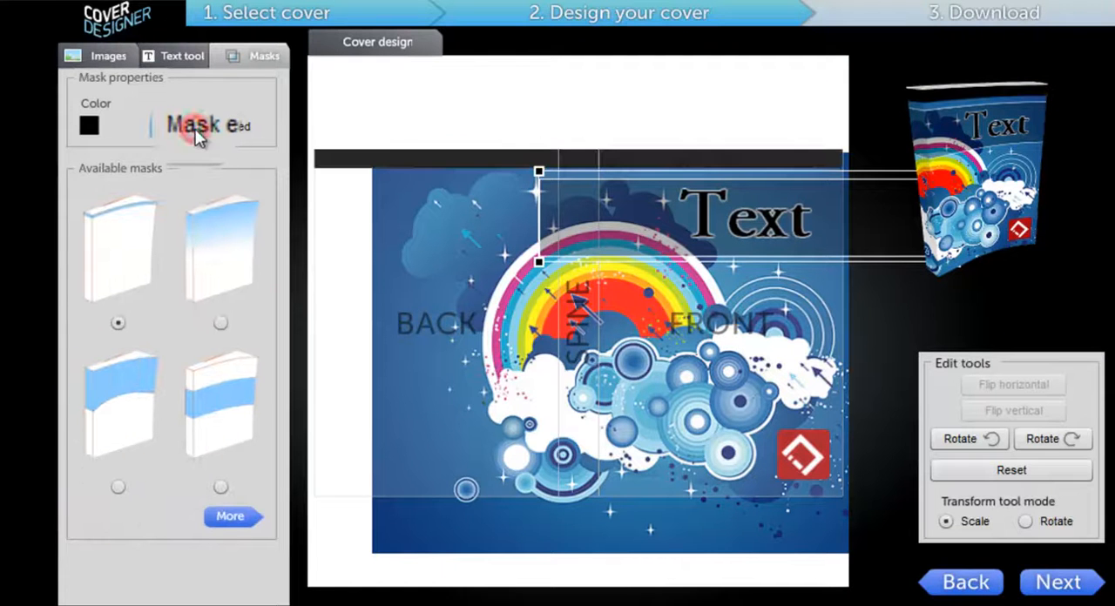
# Step: Change the mask color to red (#CA1B44) at 100% opacity
pyautogui.click(89, 125)
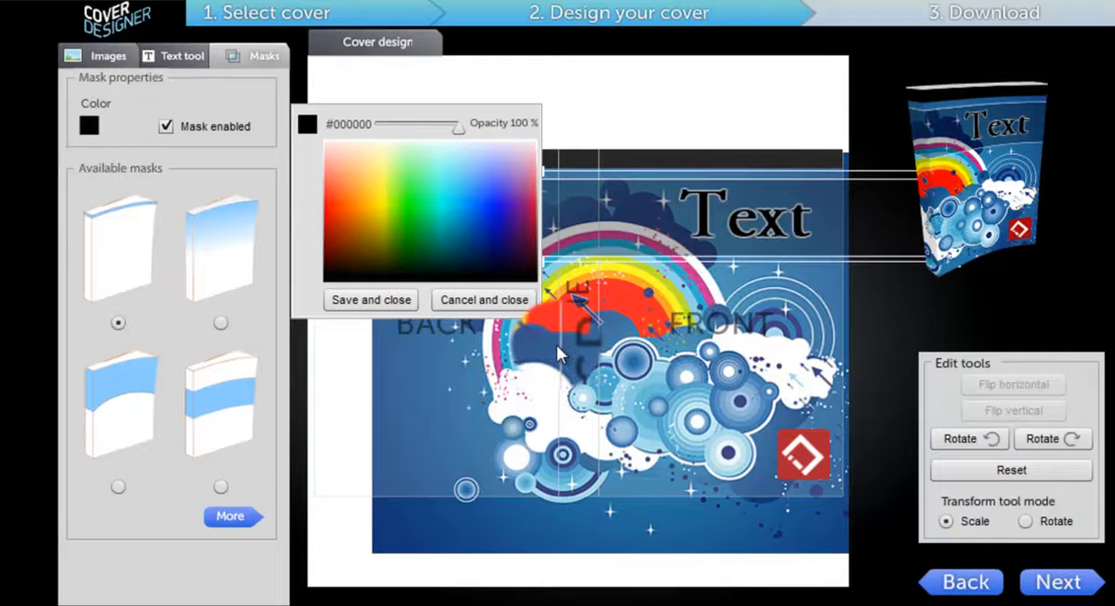
pyautogui.click(330, 186)
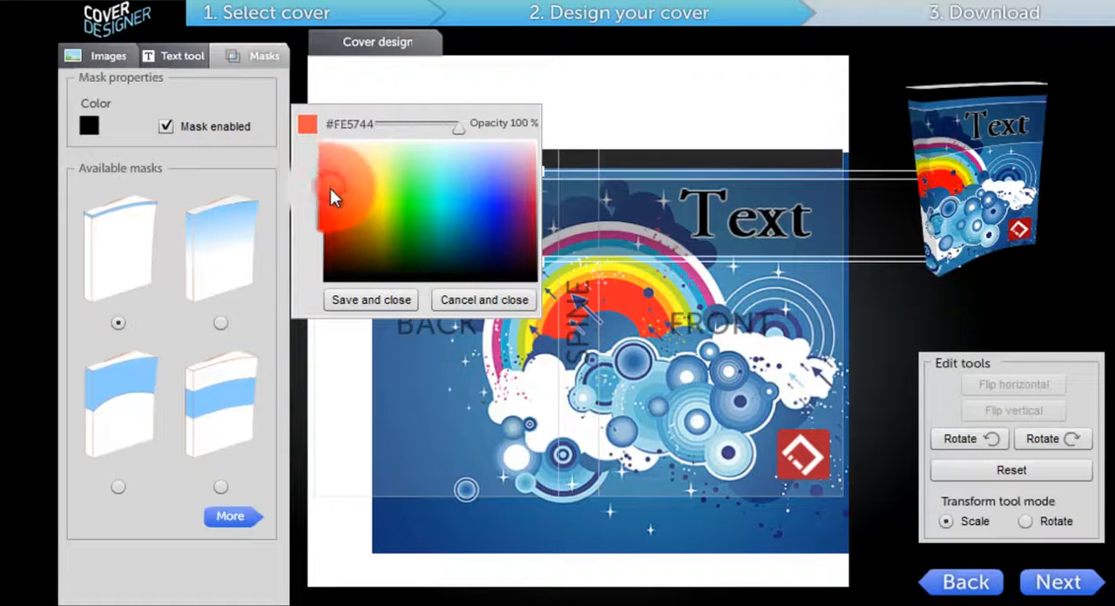
pyautogui.click(335, 197)
pyautogui.click(333, 200)
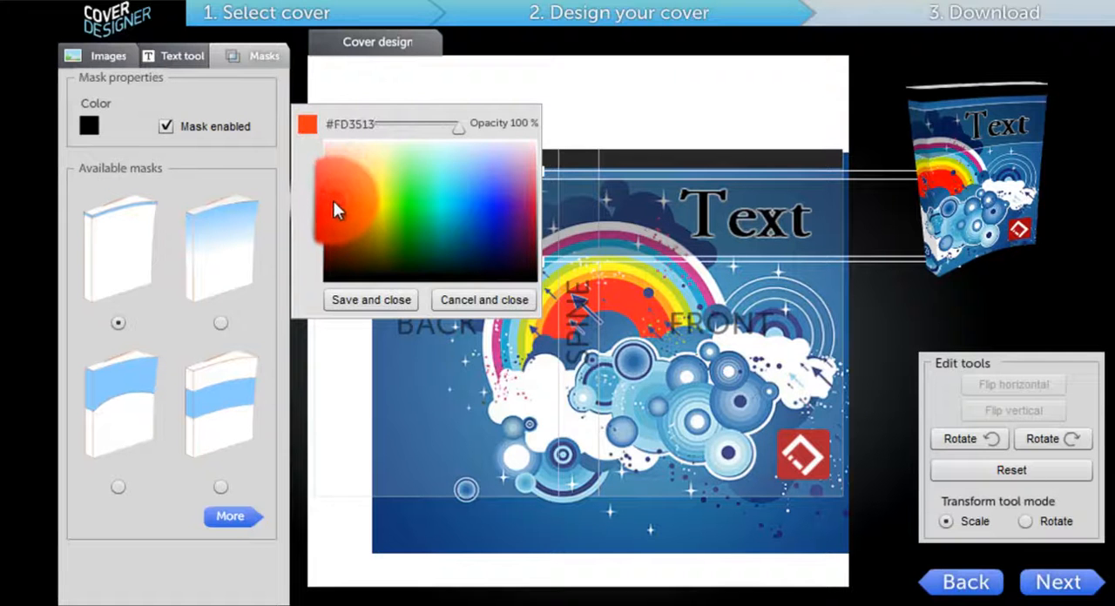
pyautogui.click(533, 199)
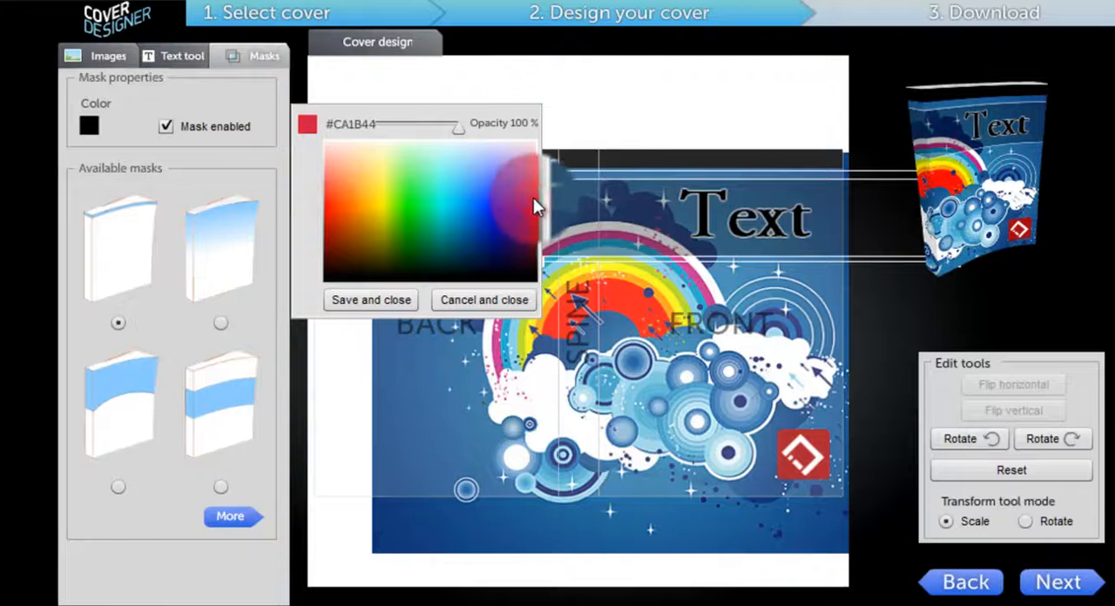
pyautogui.click(377, 301)
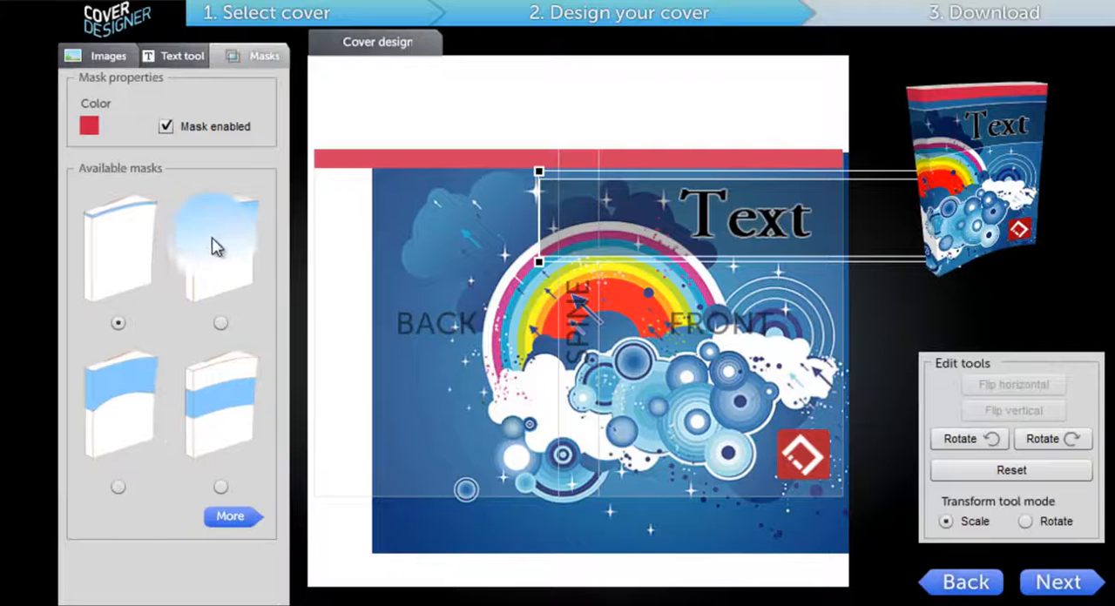
# Step: Try the mask that fades down from the cover's top, check it on the 3D book, and disable the mask
pyautogui.click(218, 318)
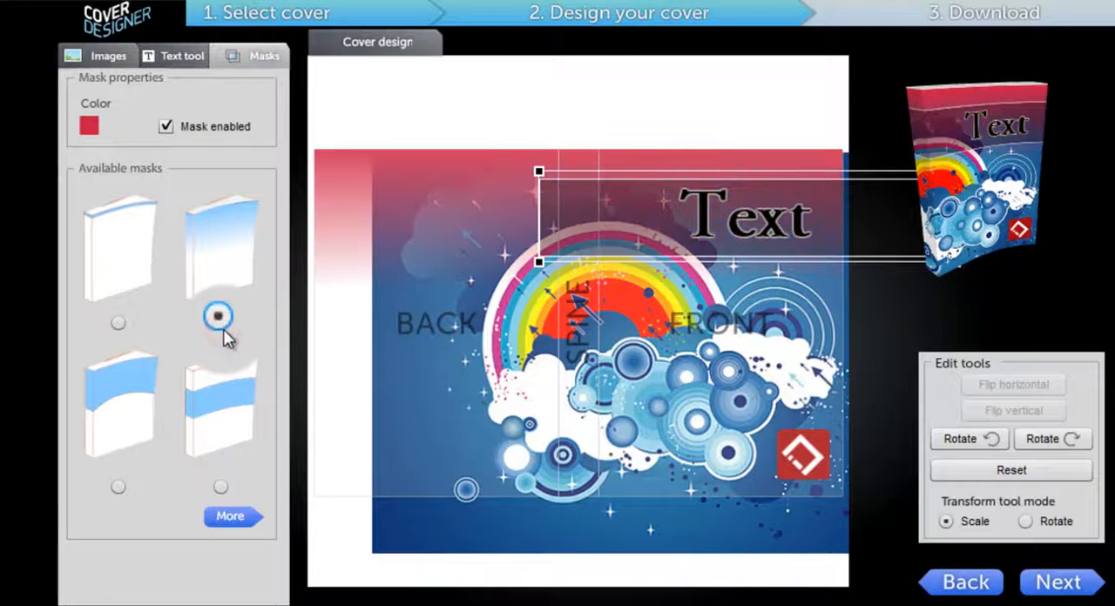
pyautogui.click(1066, 584)
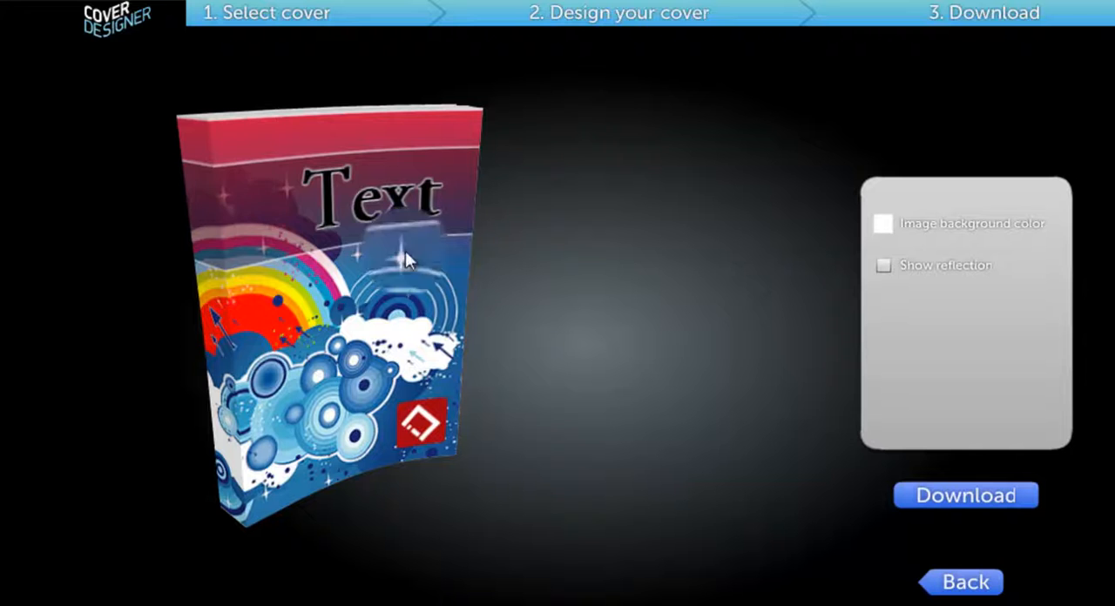
pyautogui.click(967, 583)
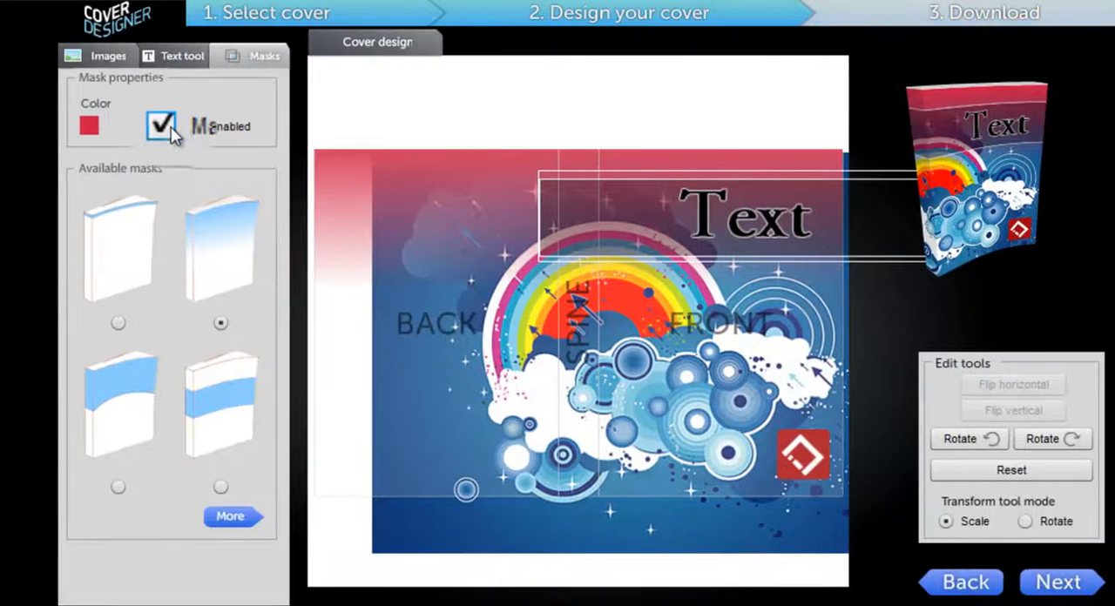
pyautogui.click(169, 128)
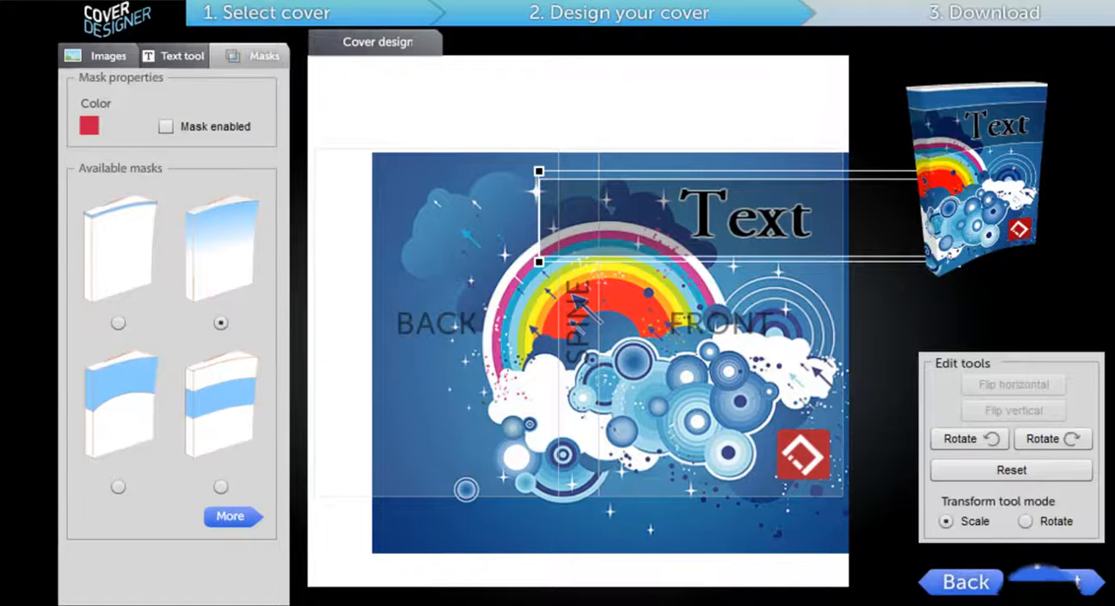
# Step: Confirm white as the image background color in the download stage and try the reflection, leaving it off
pyautogui.click(1054, 589)
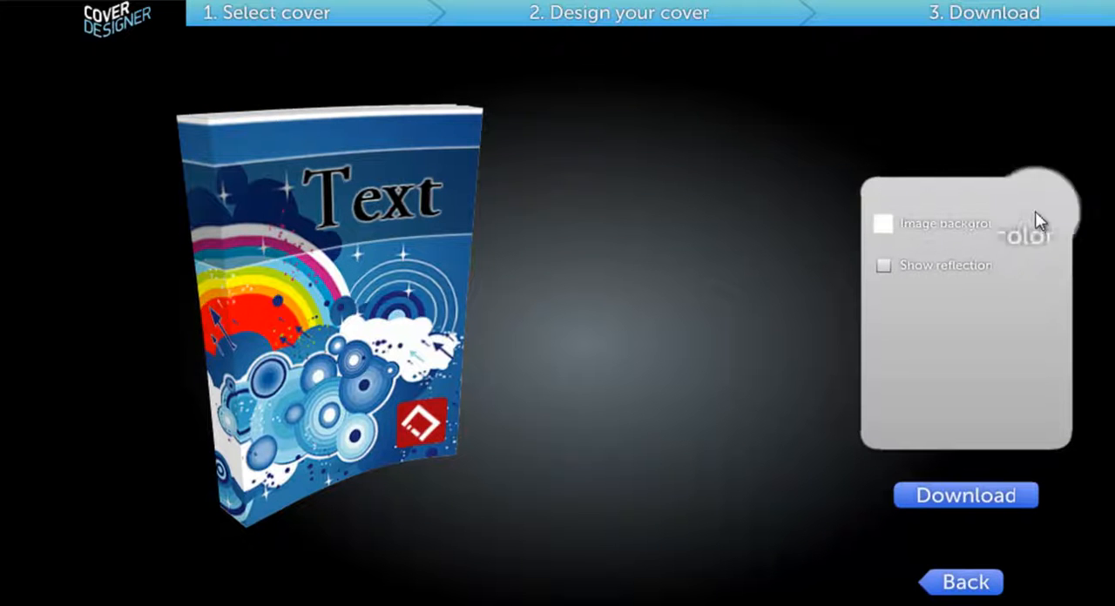
pyautogui.click(879, 231)
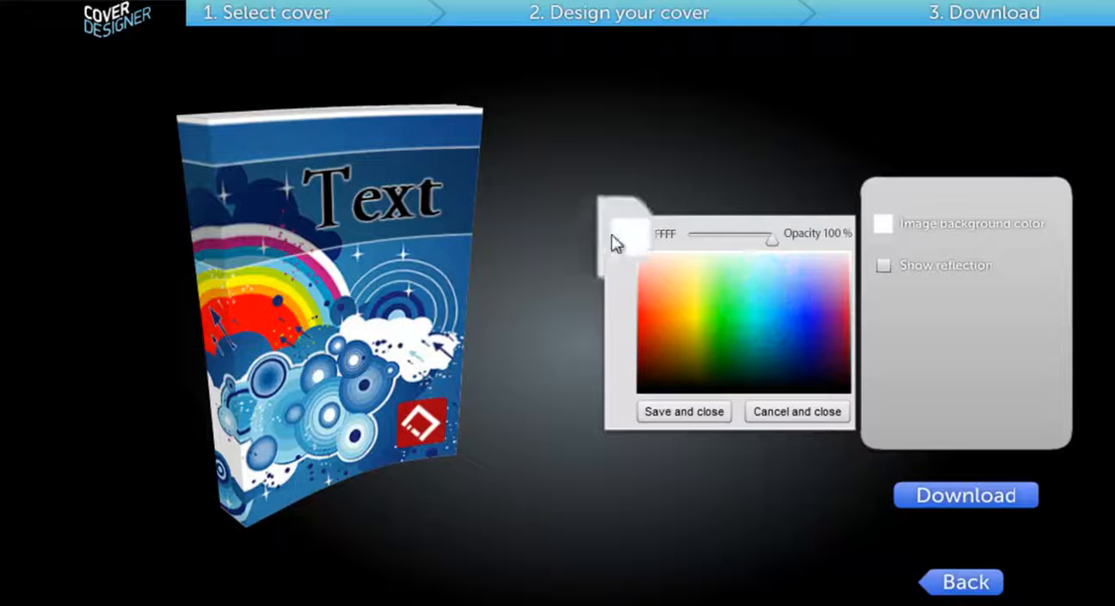
pyautogui.click(685, 418)
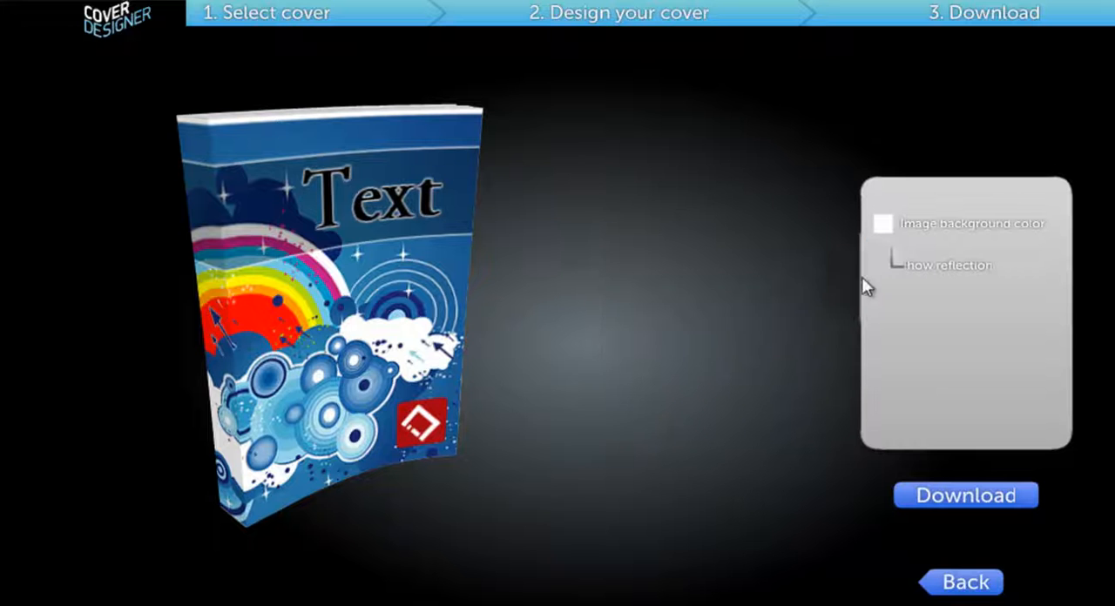
pyautogui.click(883, 265)
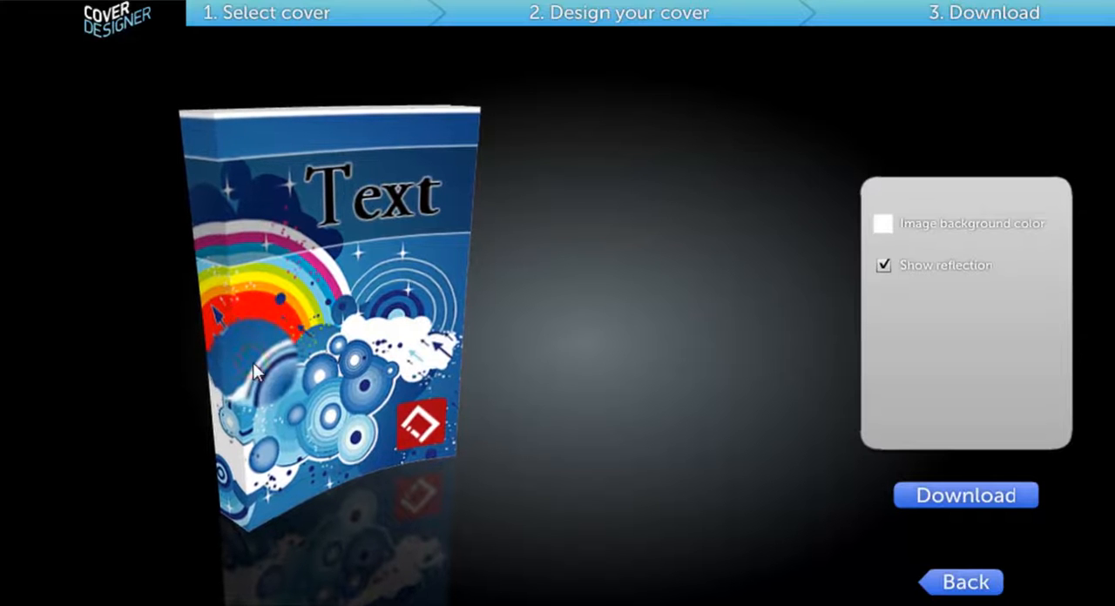
pyautogui.click(885, 269)
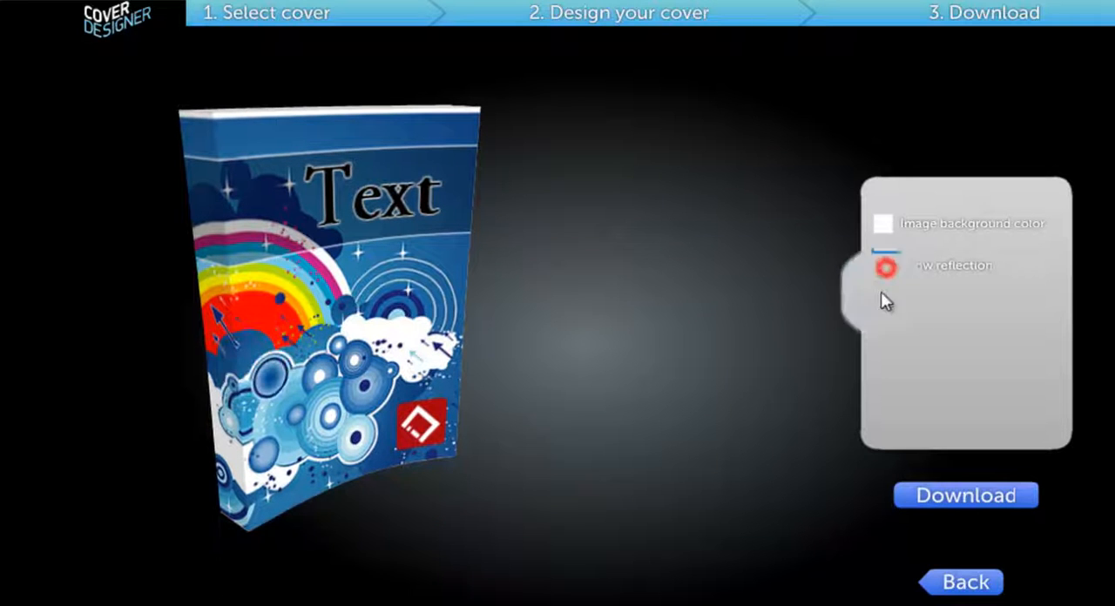
# Step: Download the finished cover as My Cover Design in the resources folder, replacing the existing file
pyautogui.click(964, 501)
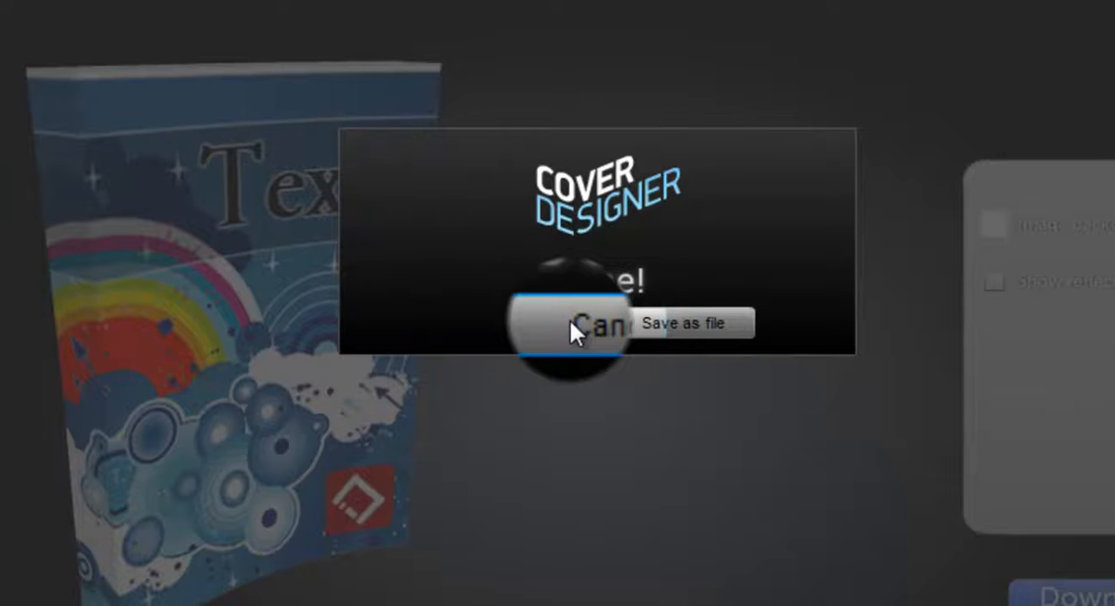
pyautogui.click(728, 321)
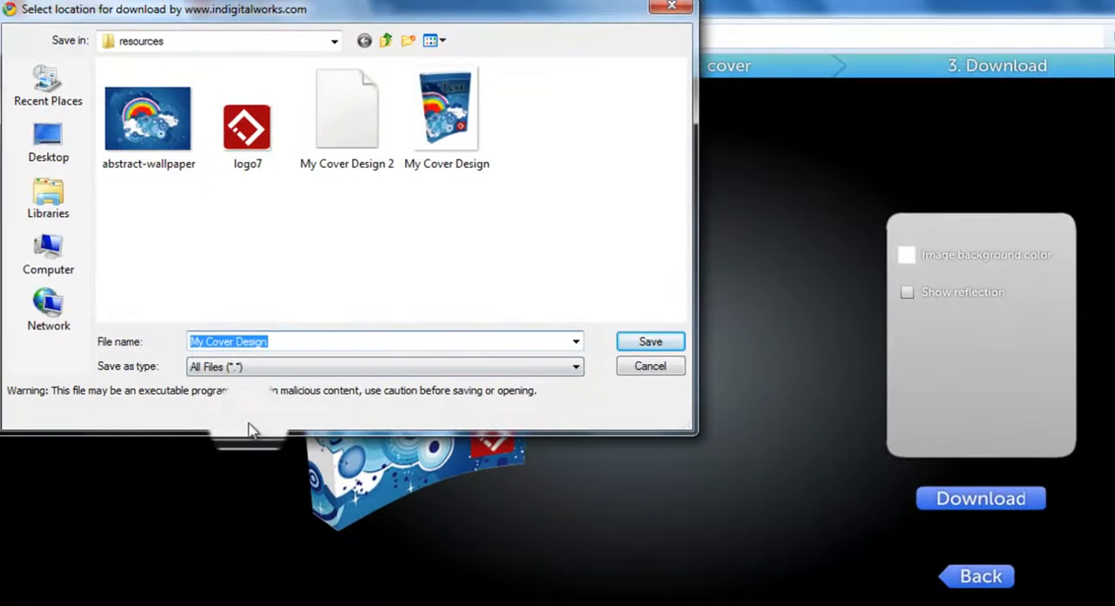
pyautogui.click(651, 343)
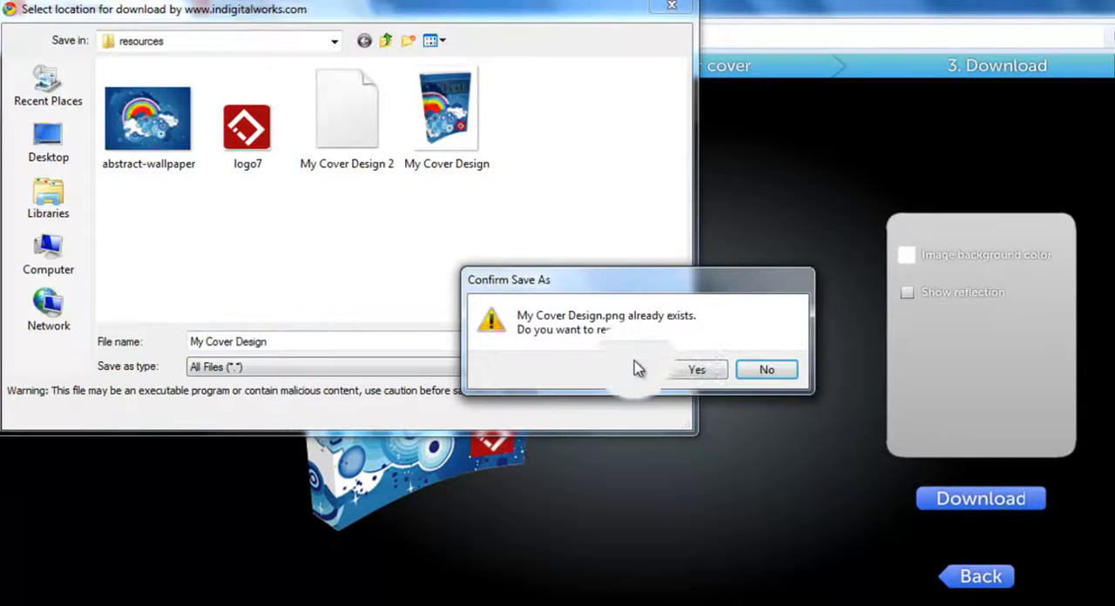
pyautogui.click(688, 369)
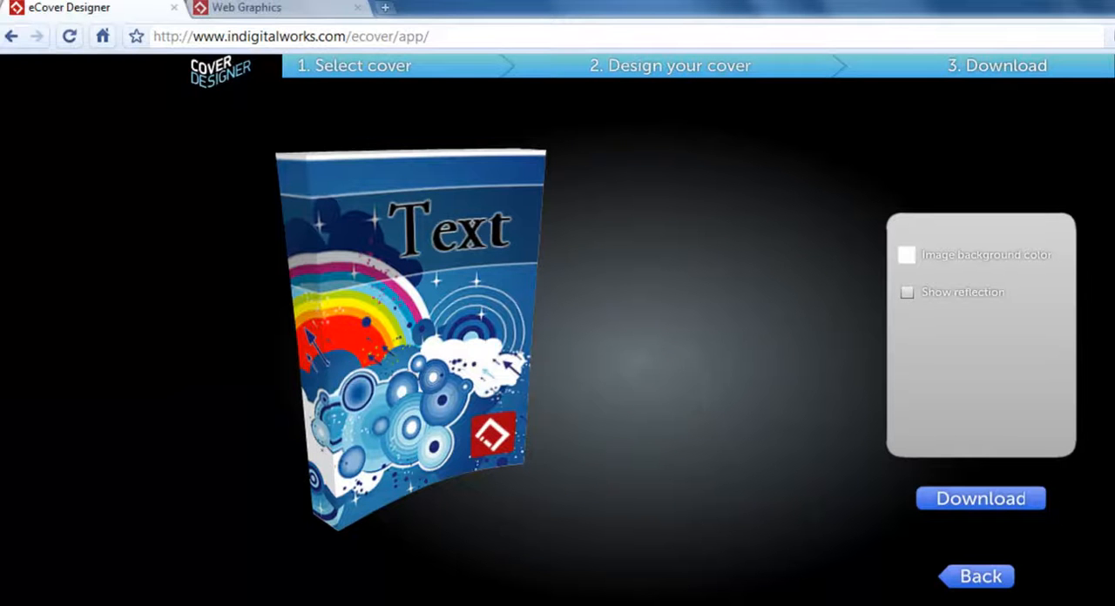
# Step: Switch to Windows Explorer and open the saved My Cover Design image from the resources folder
pyautogui.hotkey('alt', 'Tab')
pyautogui.moveTo(305, 228)
pyautogui.mouseDown()
pyautogui.moveTo(310, 259)
pyautogui.moveTo(299, 236)
pyautogui.mouseUp()
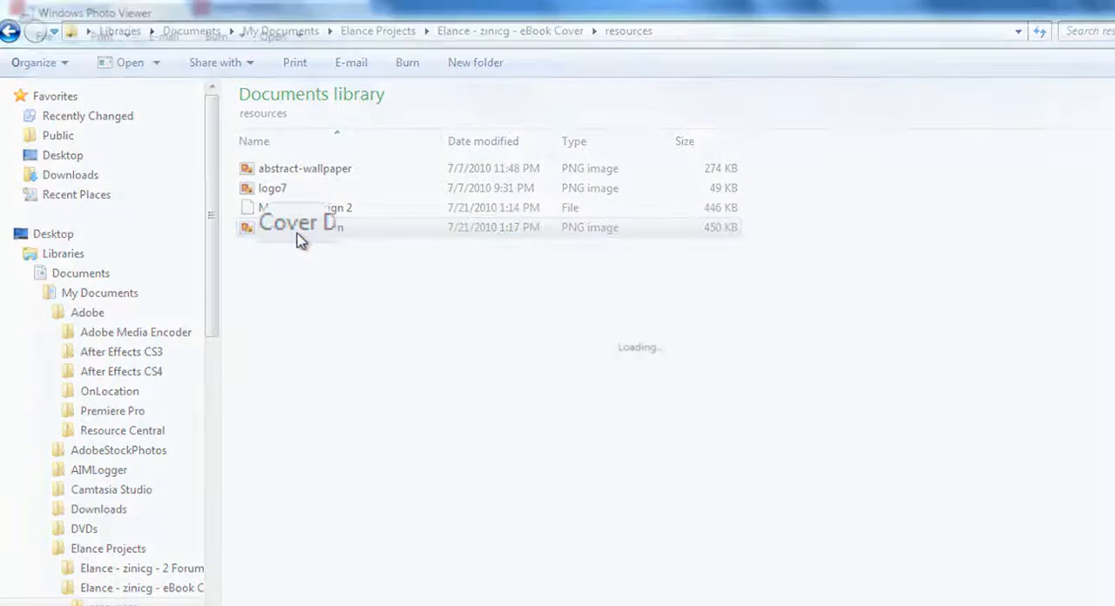
# Step: View the saved My Cover Design image and close the photo viewer
pyautogui.doubleClick(298, 237)
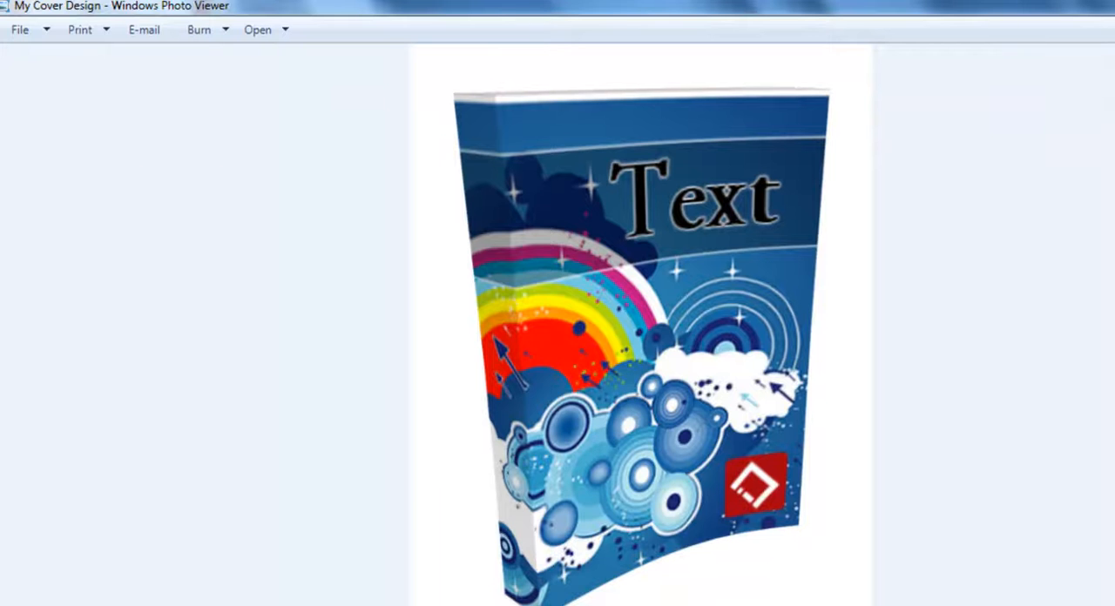
pyautogui.click(1113, 5)
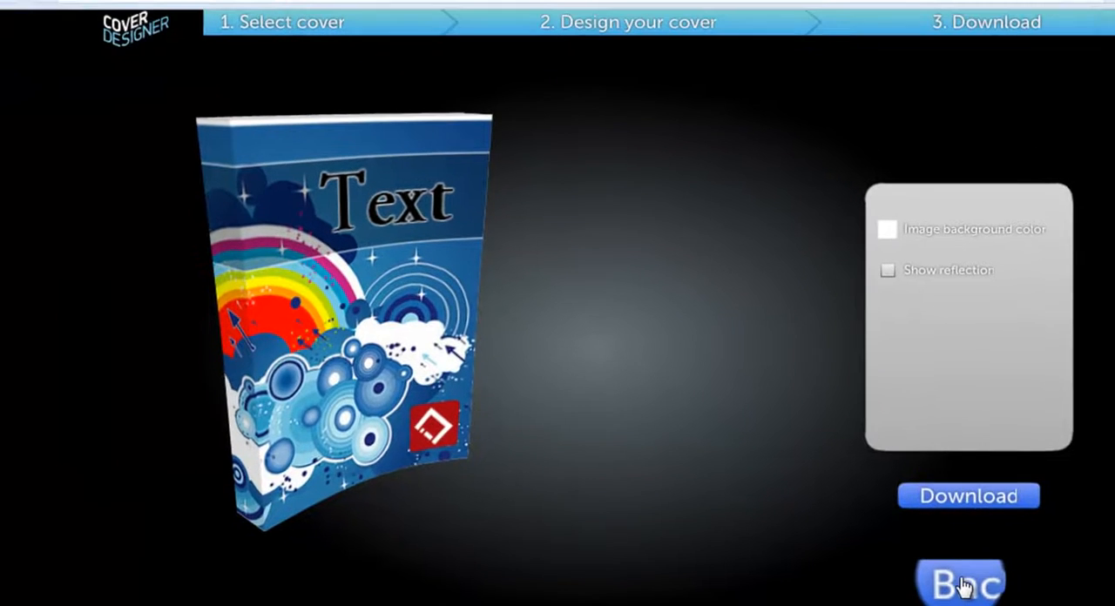
# Step: Return from the download stage to the cover selection and choose the Software Box without rounded corners beneath the eBook
pyautogui.click(963, 584)
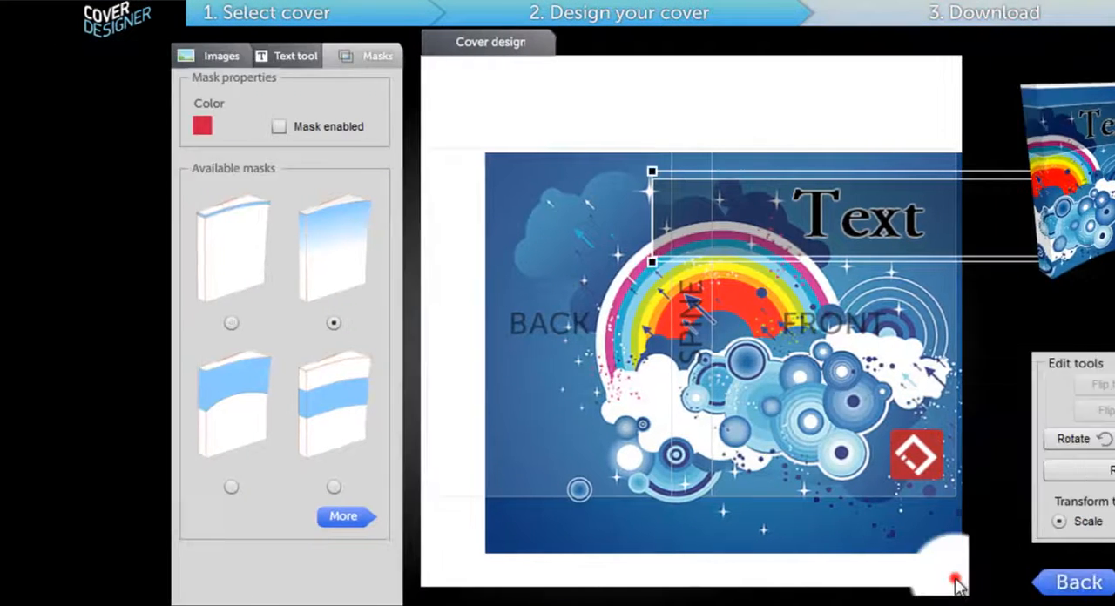
pyautogui.click(956, 584)
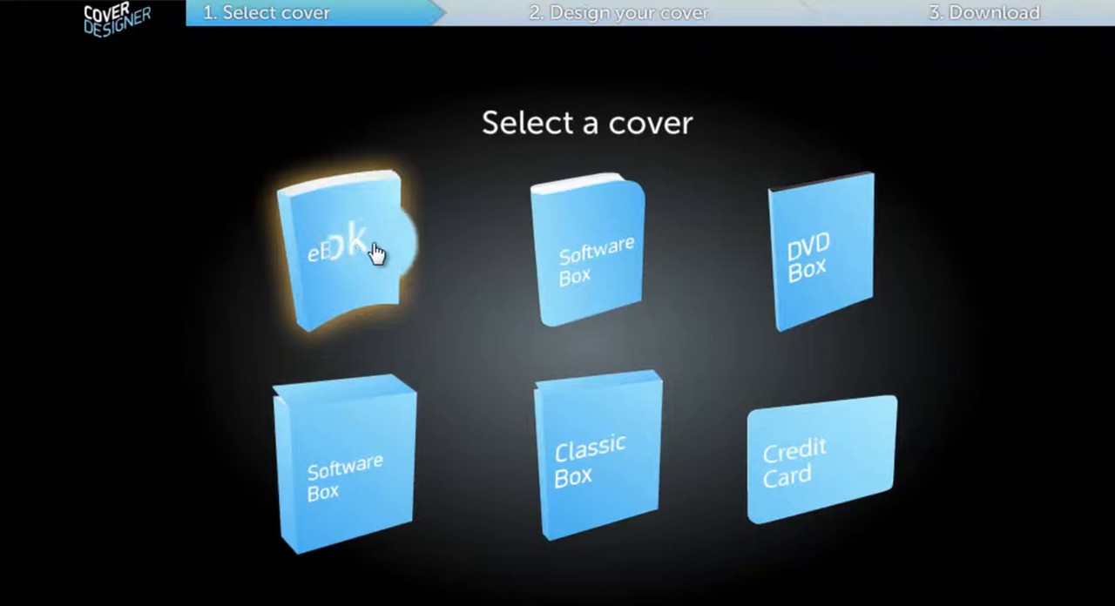
pyautogui.rightClick(370, 470)
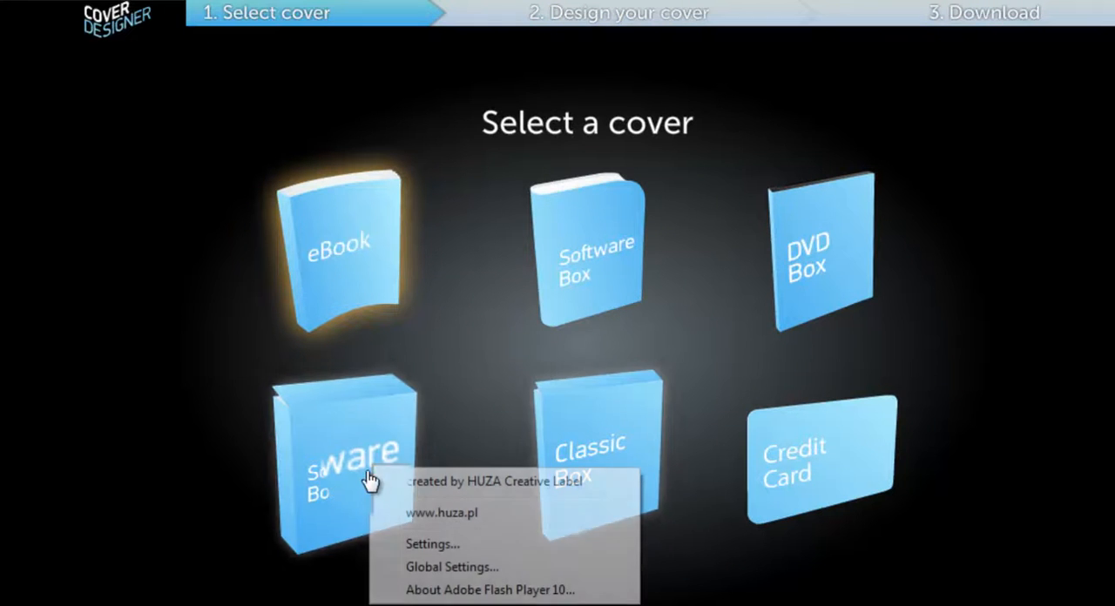
pyautogui.click(323, 480)
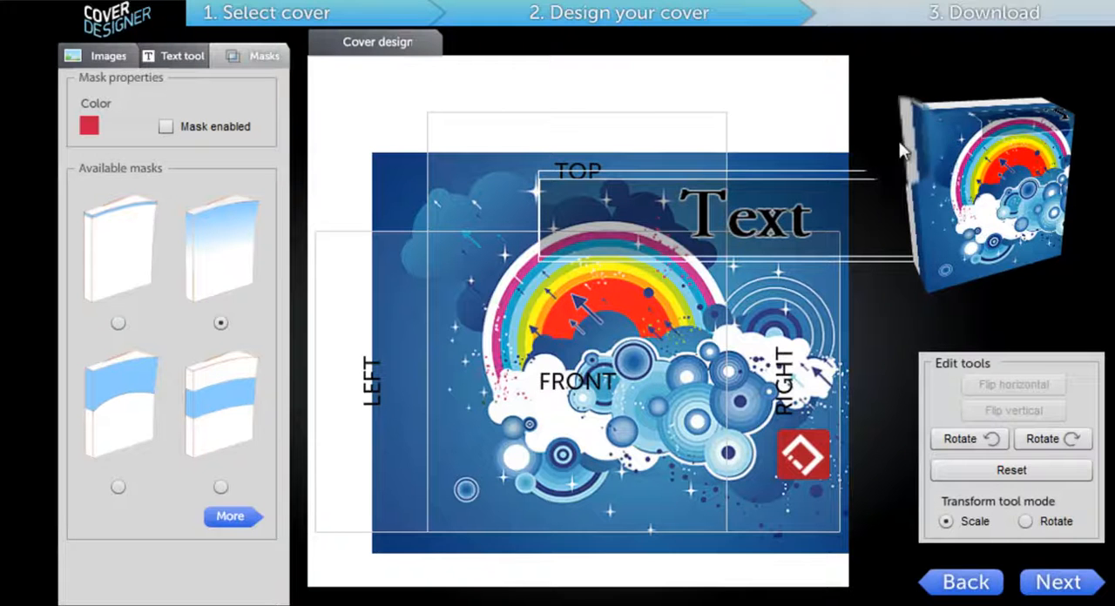
# Step: Rearrange the background image, title and banner so that they fit the front of the software box, checking the 3D preview
pyautogui.moveTo(929, 203); pyautogui.dragTo(1006, 259)
pyautogui.moveTo(586, 397); pyautogui.dragTo(495, 420)
pyautogui.moveTo(732, 261); pyautogui.dragTo(623, 306)
pyautogui.moveTo(555, 416); pyautogui.dragTo(504, 447)
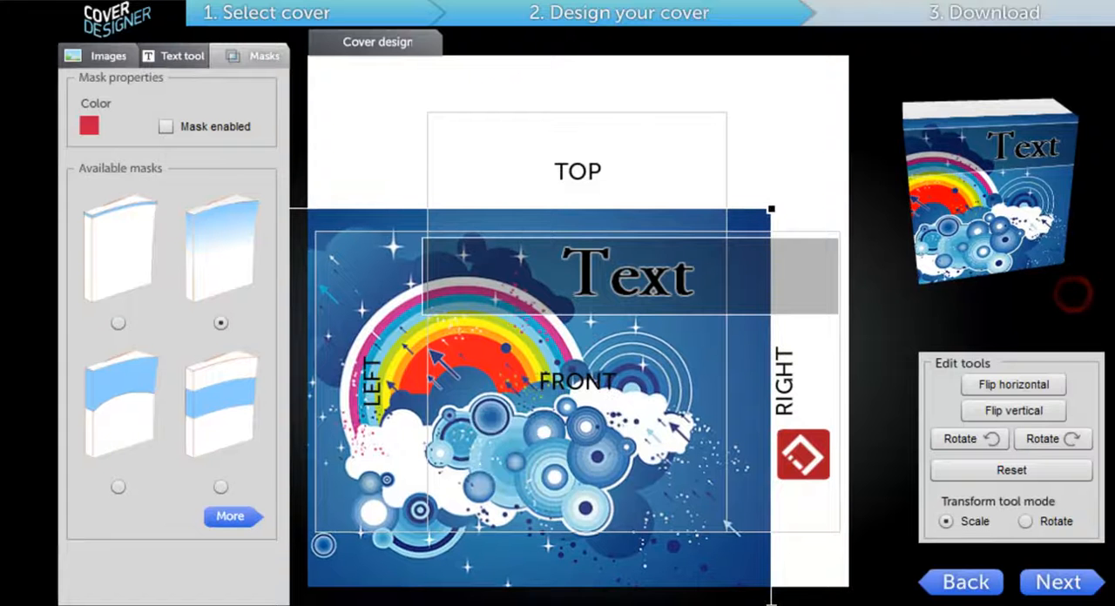
# Step: Go back to the cover selection, choose the DVD Box and open its DVD disc design
pyautogui.click(963, 582)
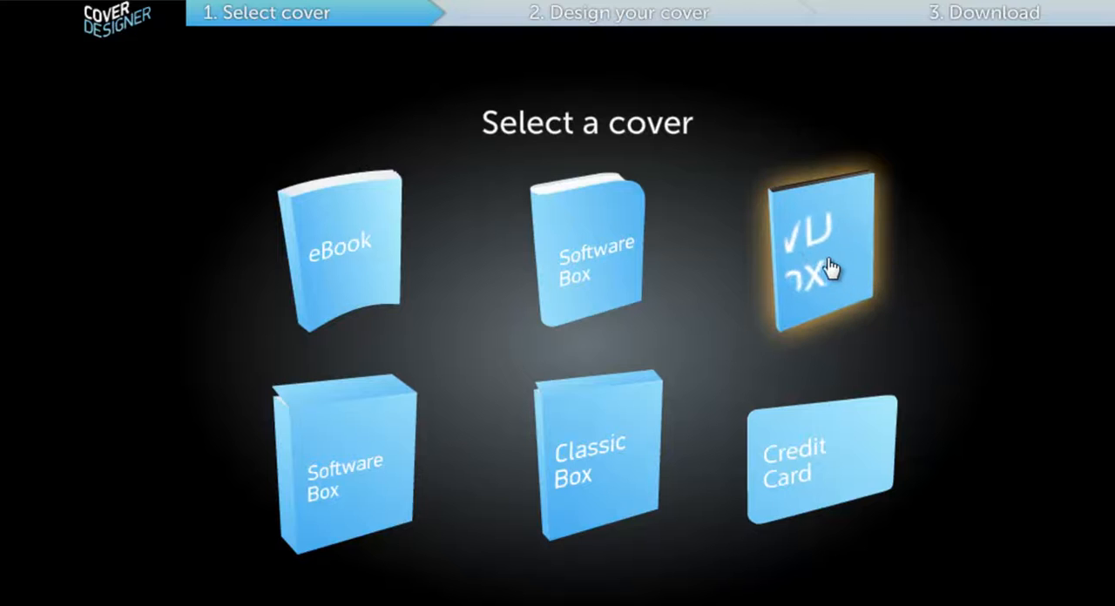
pyautogui.click(780, 269)
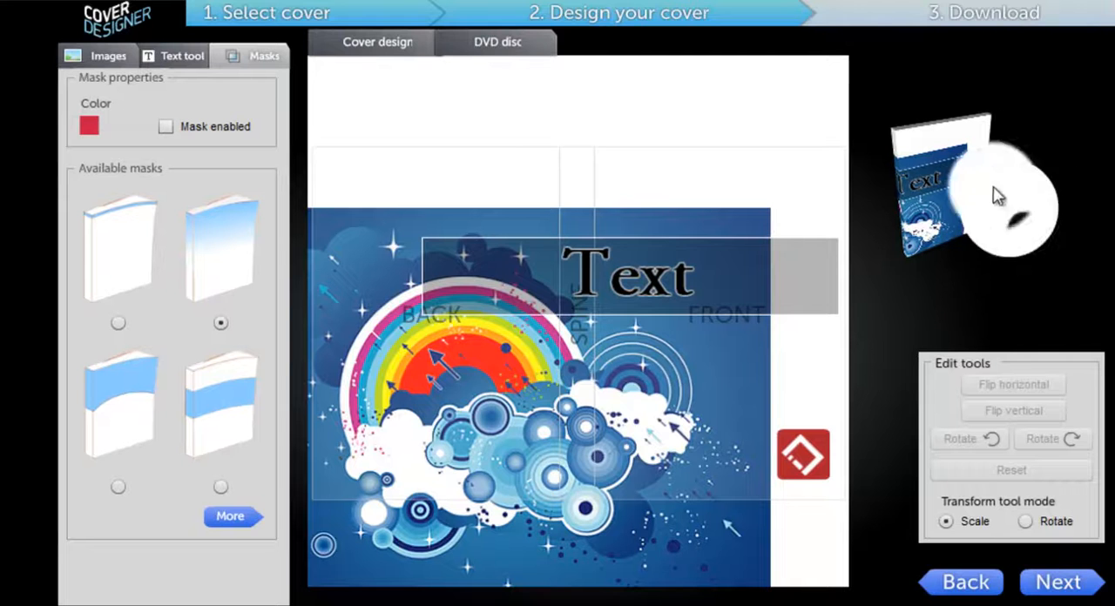
pyautogui.click(480, 51)
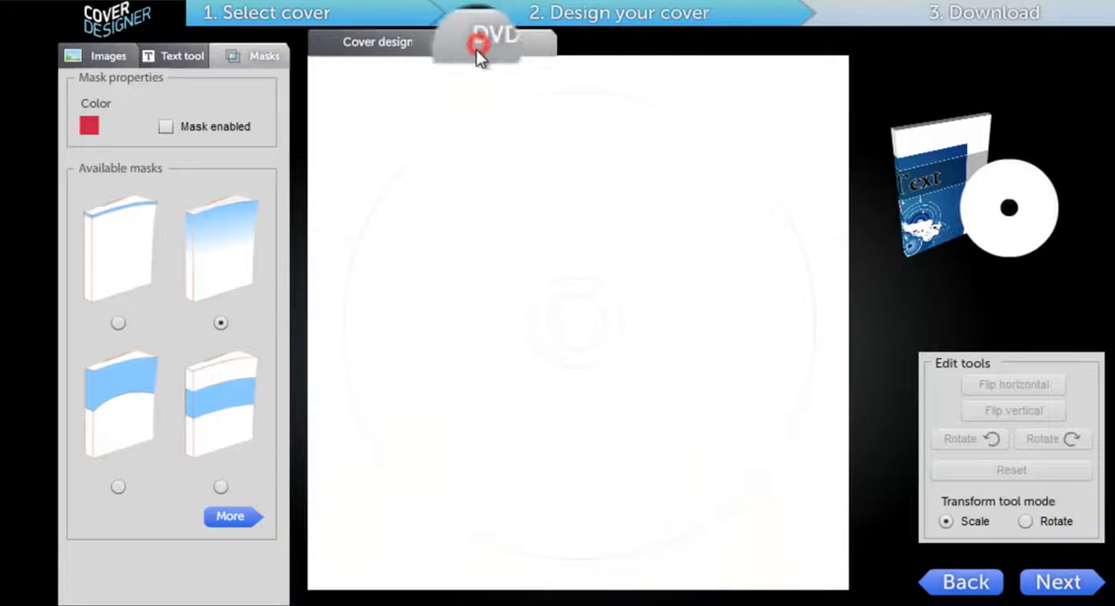
# Step: Load abstract-wallpaper as the DVD disc image and fit it over the disc, slightly enlarged and shifted down
pyautogui.click(100, 56)
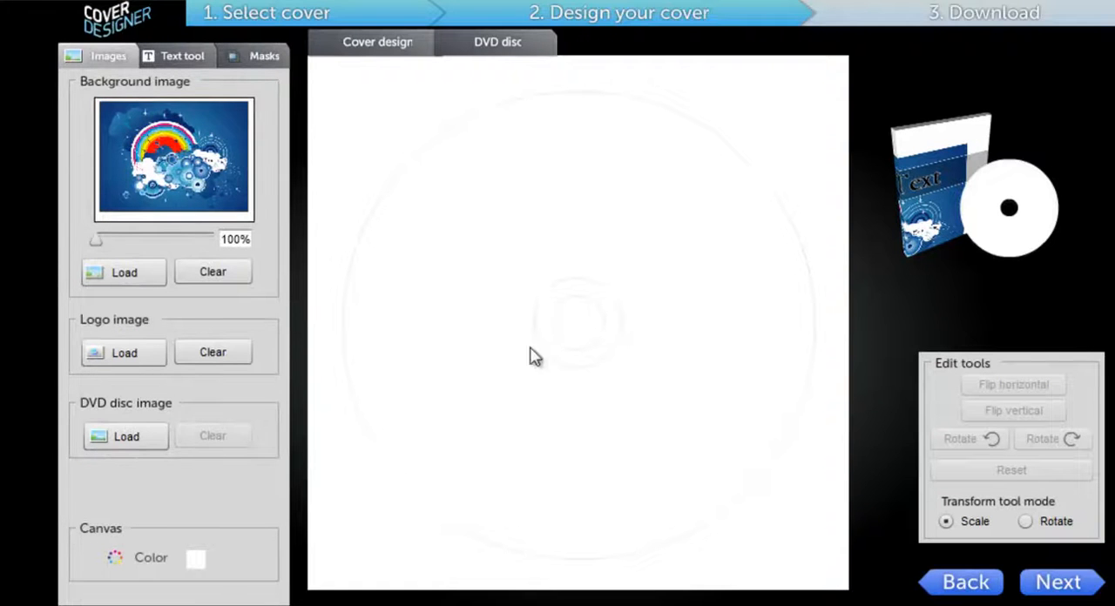
pyautogui.click(111, 440)
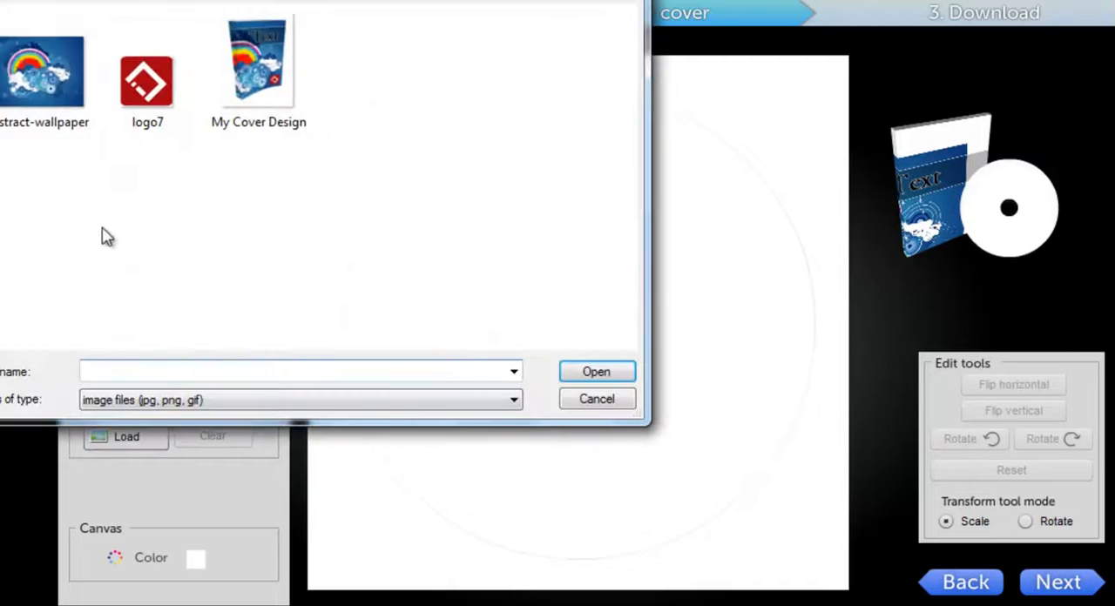
pyautogui.click(33, 75)
pyautogui.click(613, 373)
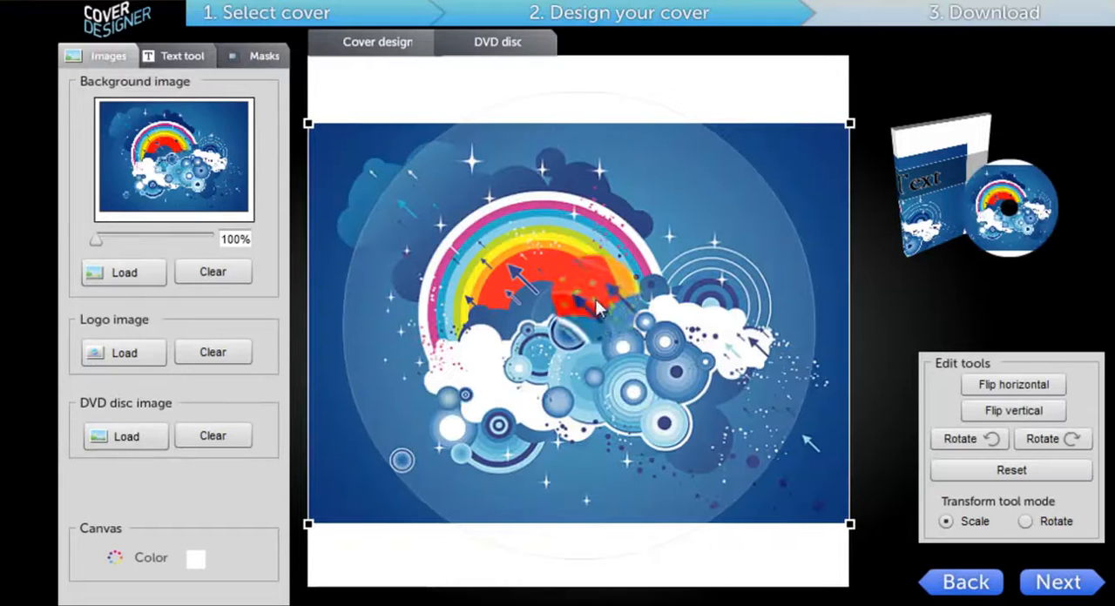
pyautogui.moveTo(852, 122); pyautogui.dragTo(855, 90)
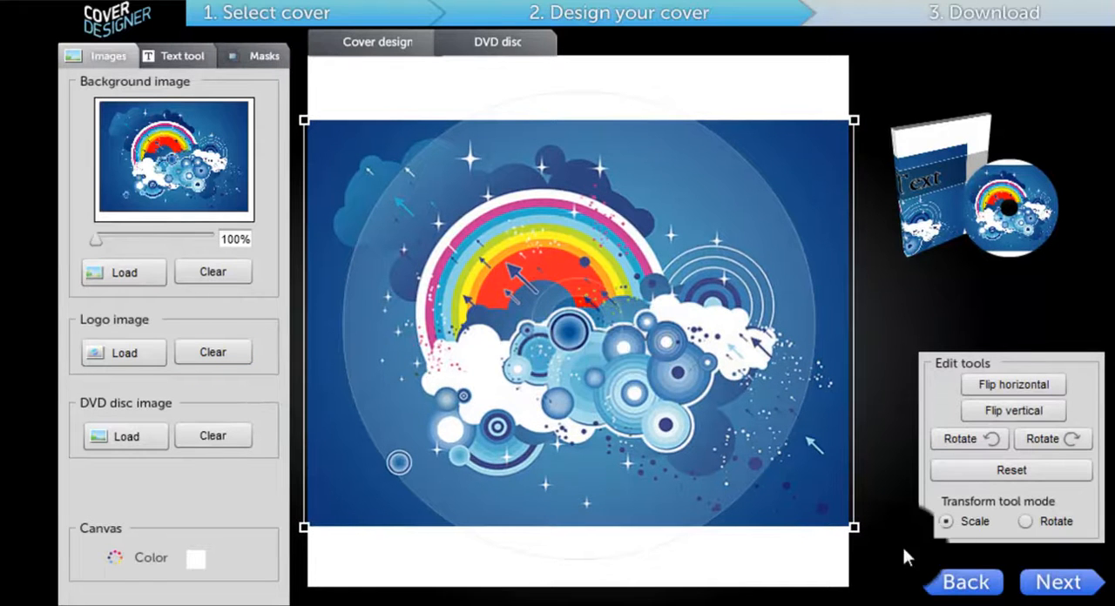
pyautogui.moveTo(493, 202); pyautogui.dragTo(551, 277)
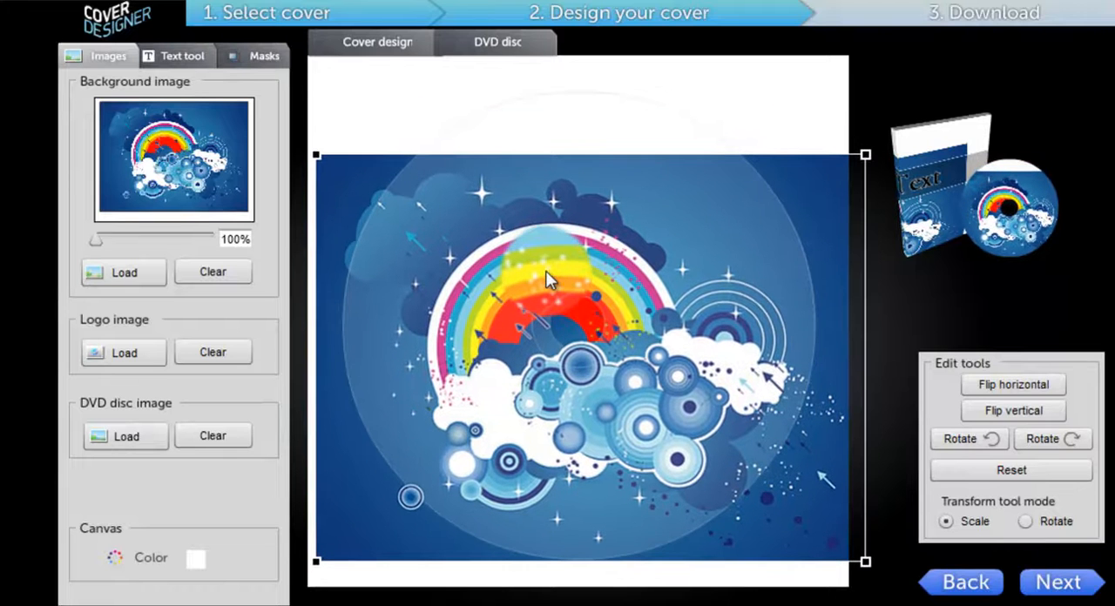
# Step: Reposition the background, title and banner over the DVD box's front in the cover design, and proceed to the download stage
pyautogui.click(376, 45)
pyautogui.moveTo(638, 404); pyautogui.dragTo(713, 373)
pyautogui.moveTo(717, 291); pyautogui.dragTo(780, 236)
pyautogui.moveTo(711, 313); pyautogui.dragTo(724, 278)
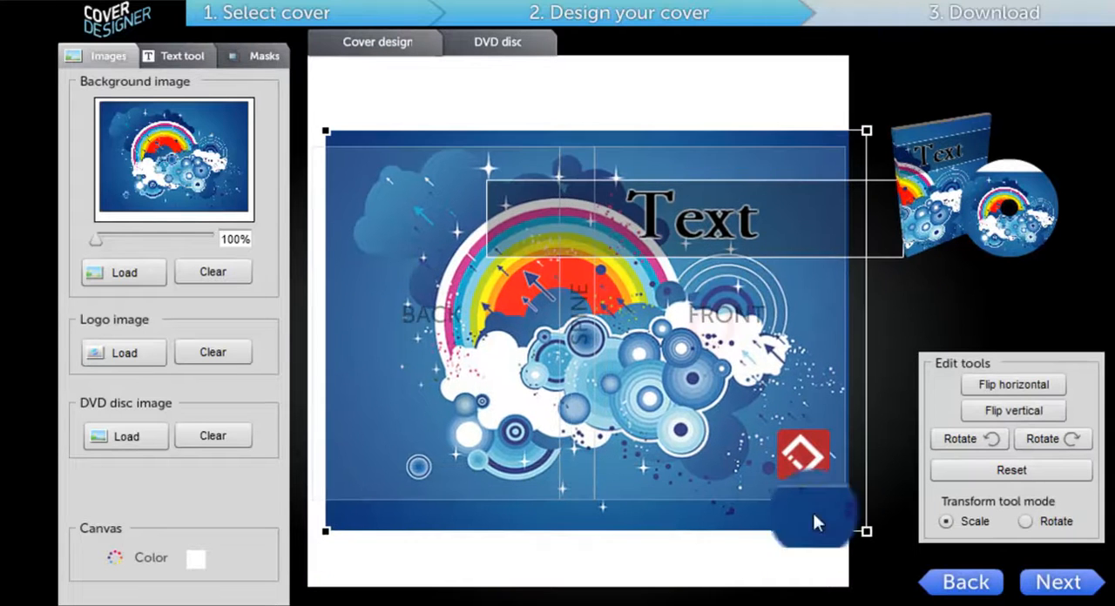
pyautogui.click(1036, 579)
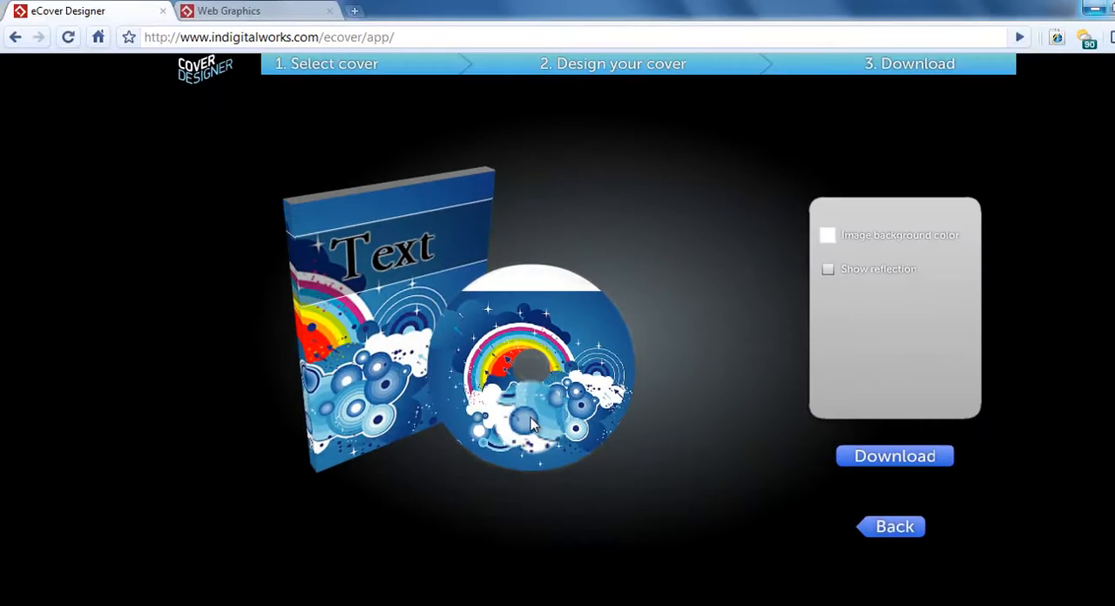